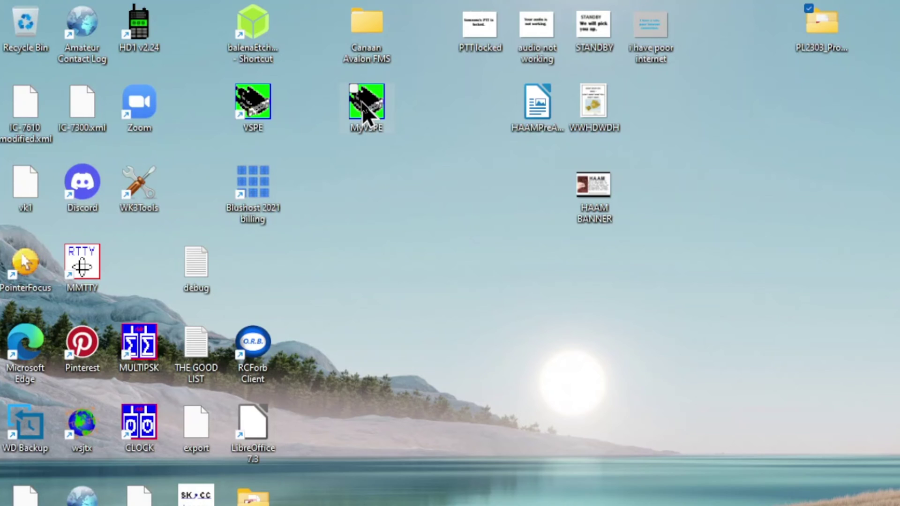
- Start the MyVSPE serial port emulation that splits COM5 to COM1, and minimise its window
double_click(363, 107)
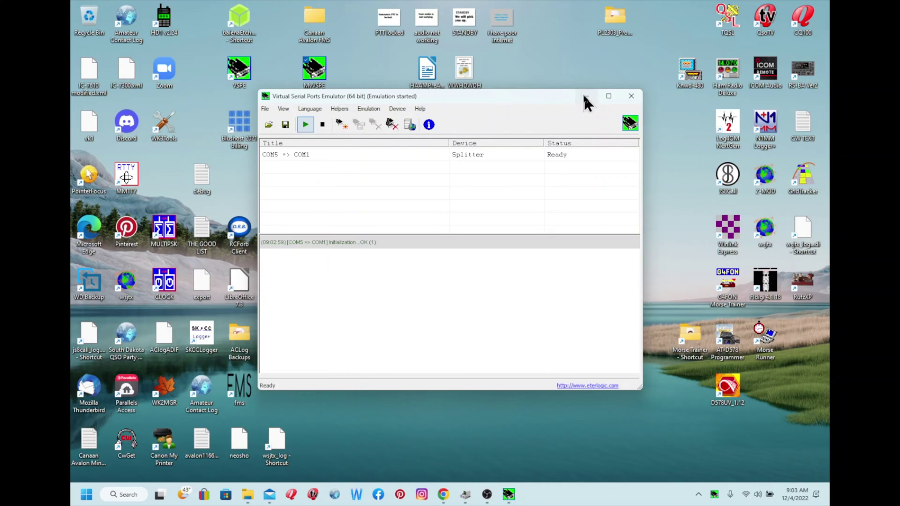
click(778, 144)
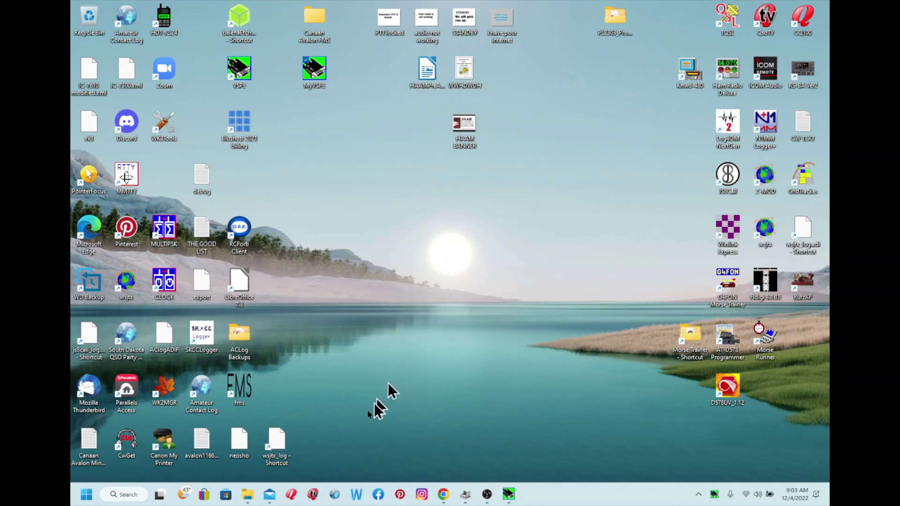
- Launch wfview for the IC-7300, clear the spectrum peaks and enable the ATU, leaving its window minimised
click(356, 495)
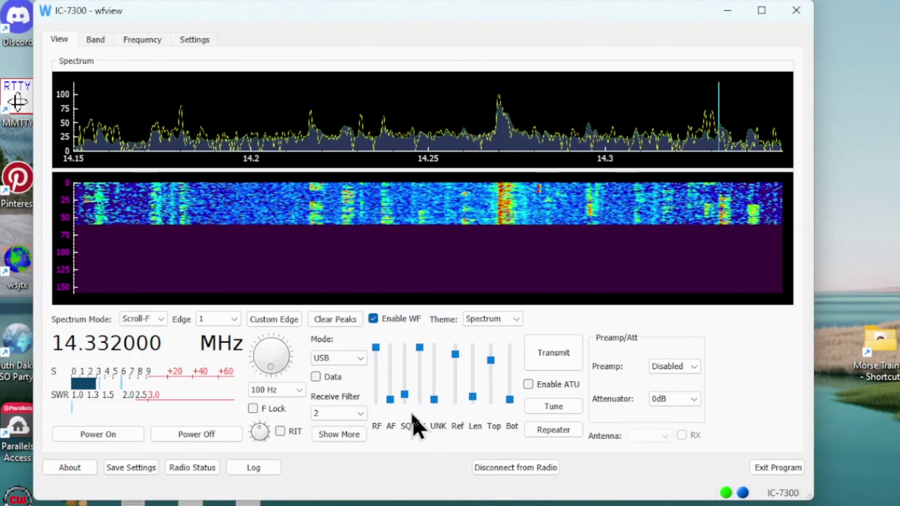
click(324, 321)
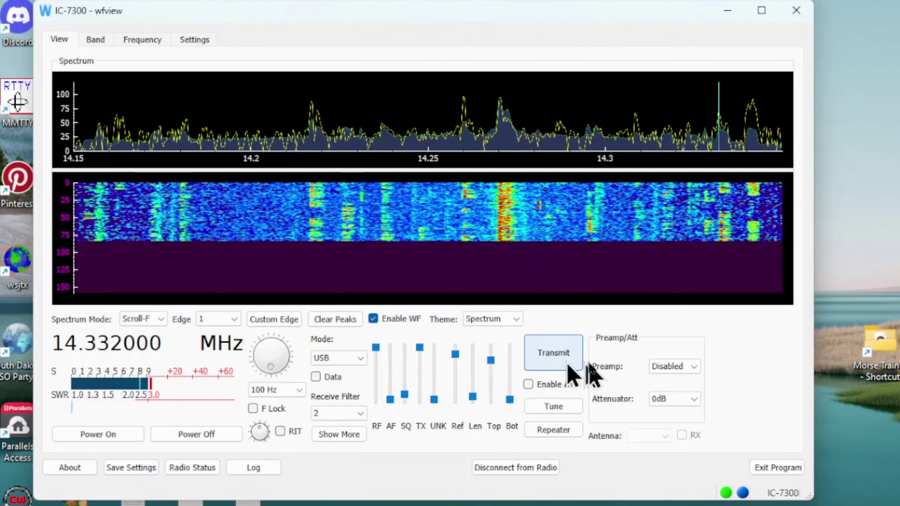
click(529, 386)
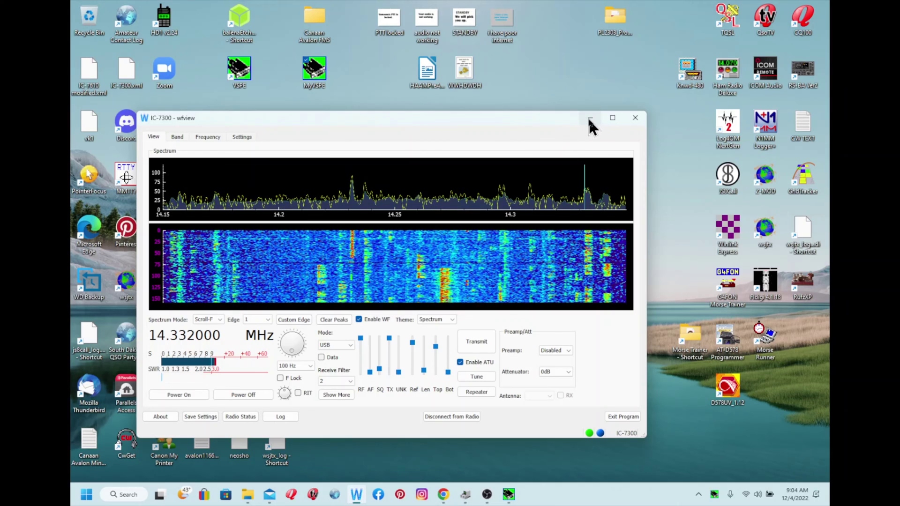
click(728, 10)
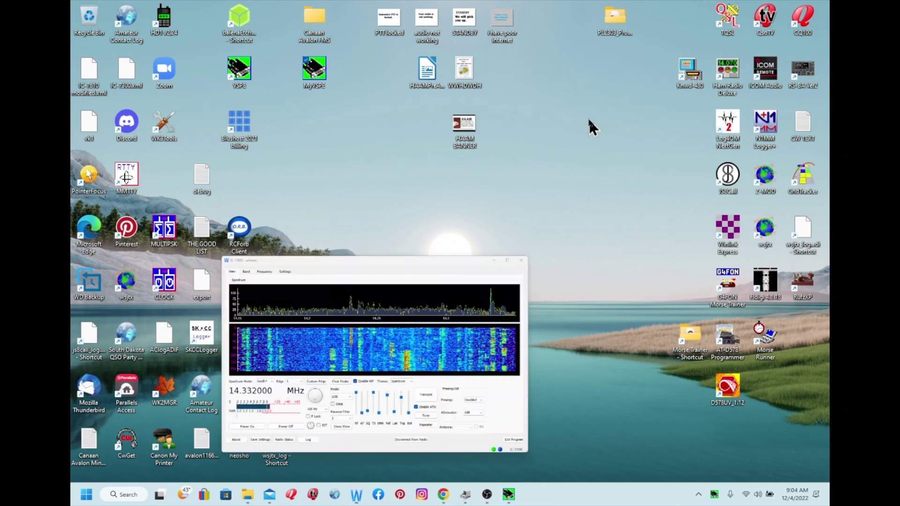
- Open N3FJP's Amateur Contact Log and check the COM port assignments in Device Manager
click(334, 496)
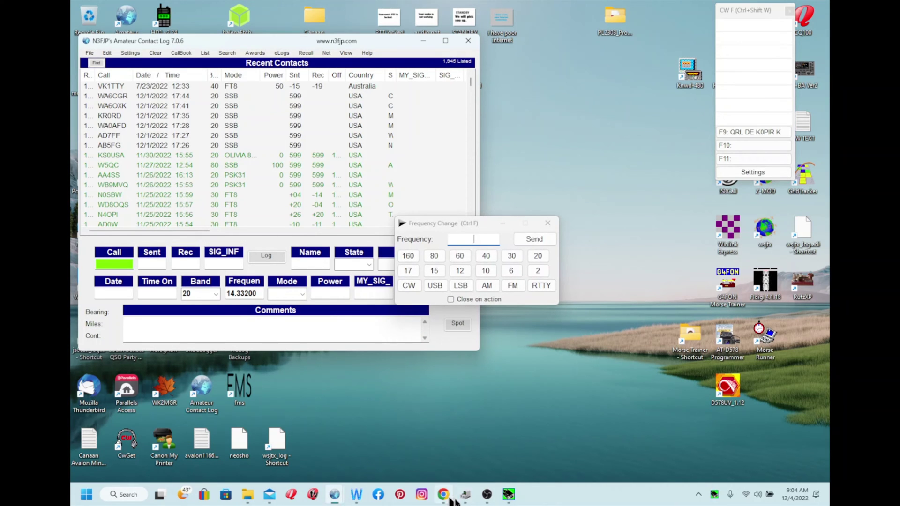
click(466, 494)
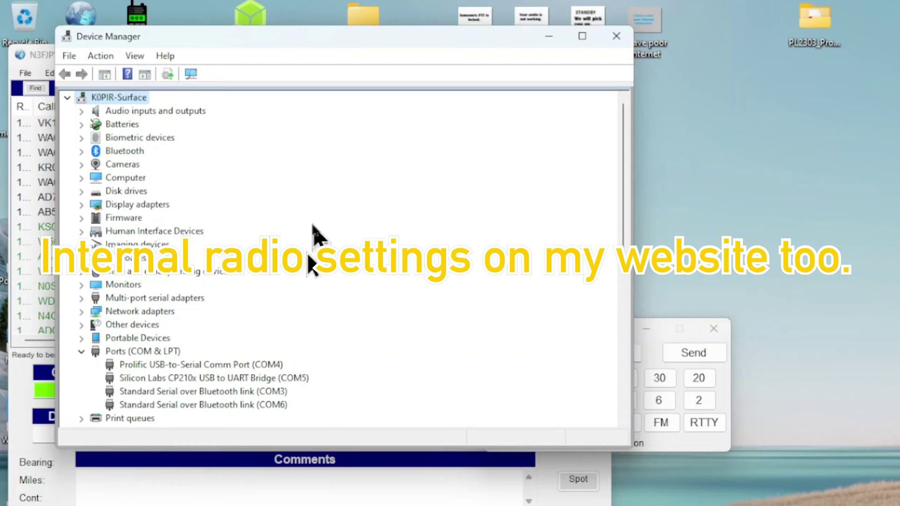
click(549, 37)
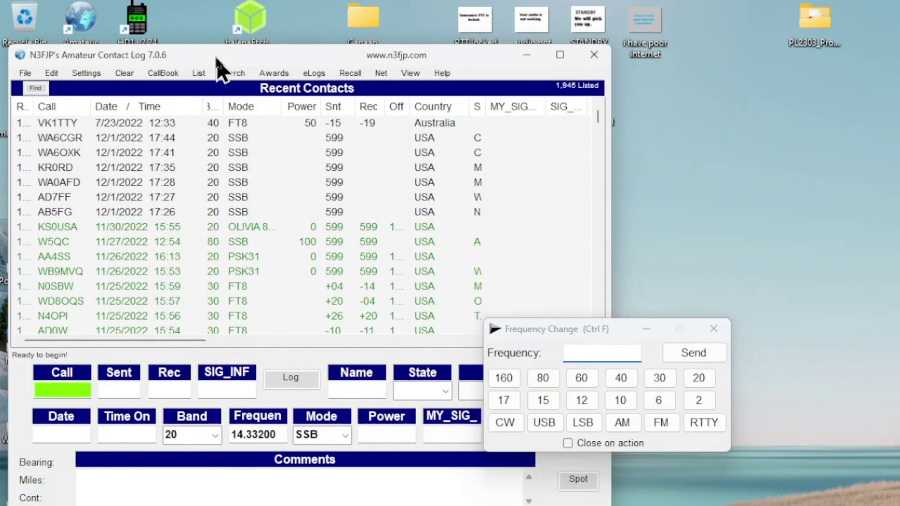
- Shift the contact log window slightly and review its Rig Interface settings
drag(217, 58, 221, 55)
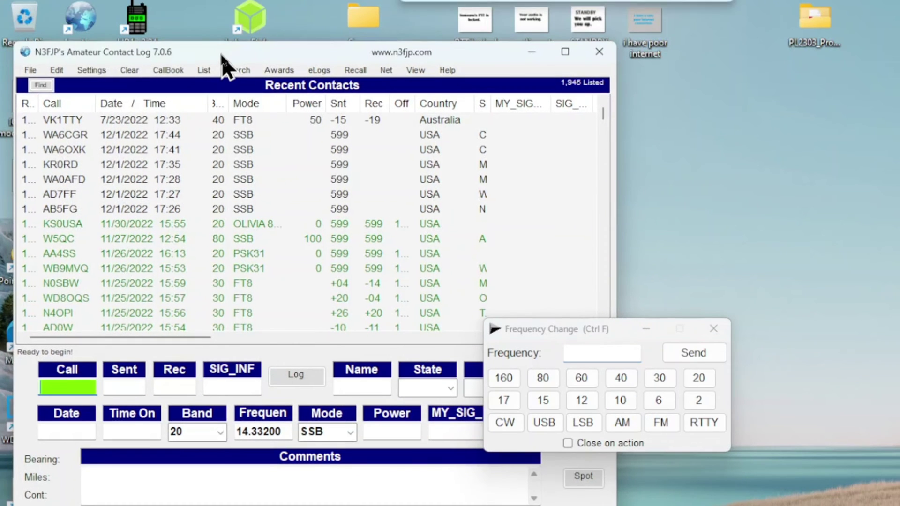
click(89, 70)
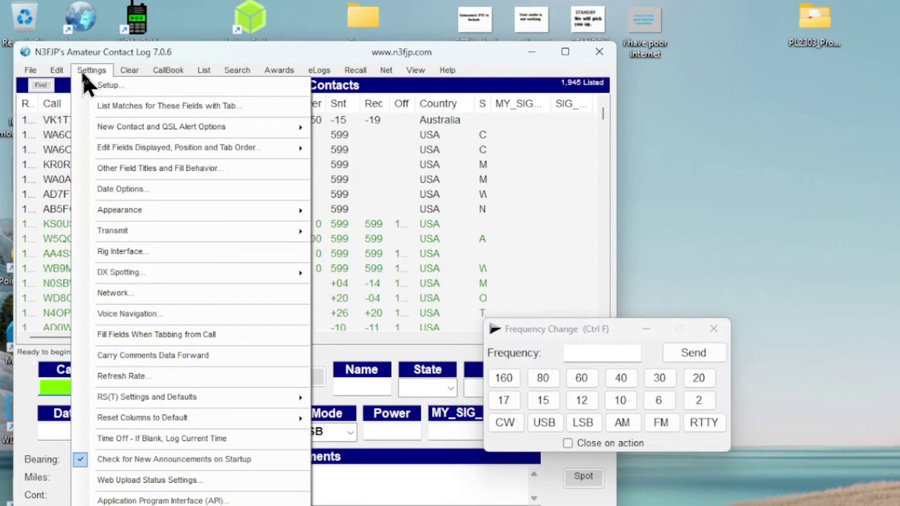
click(113, 255)
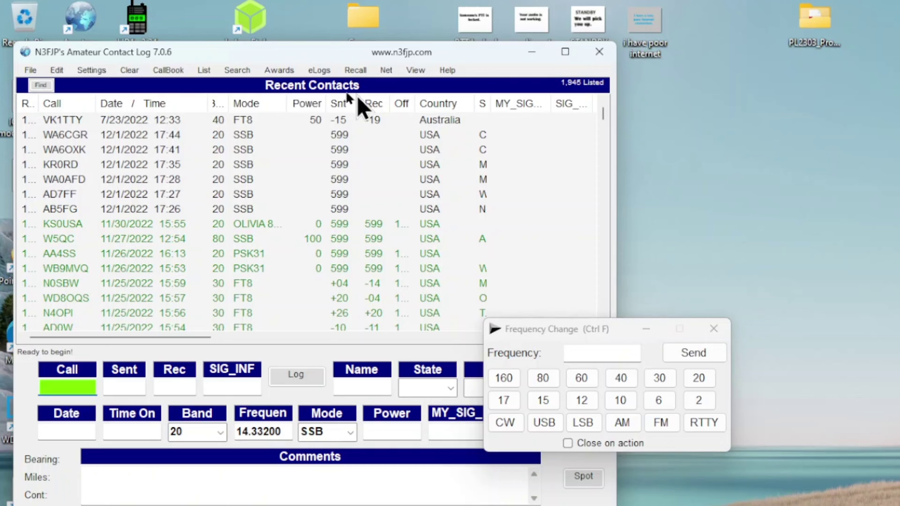
- Review the contact log's CW setup against the virtual port emulator, and move the Frequency Change window clear of the log
click(93, 71)
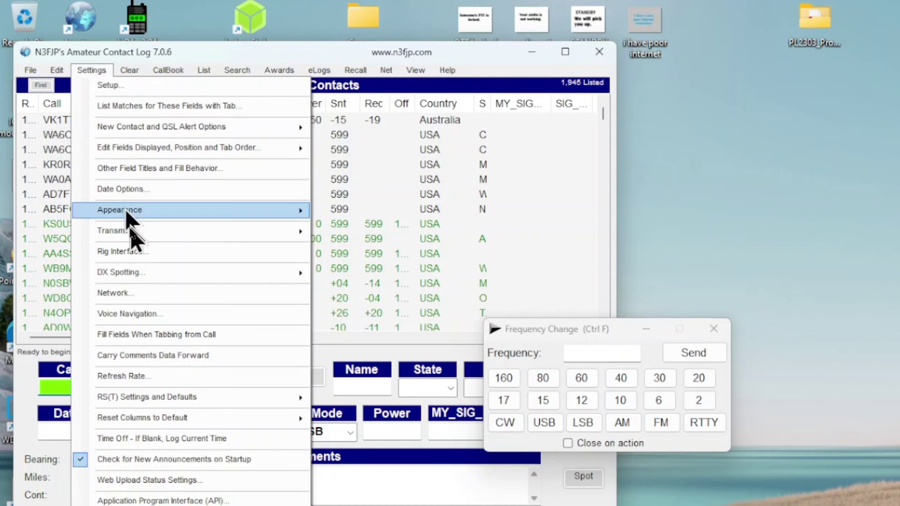
mouse_move(130, 234)
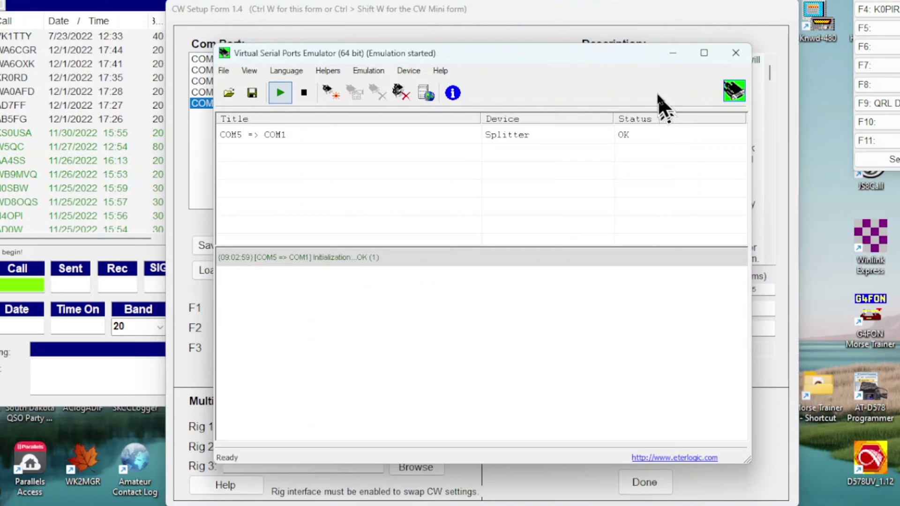
click(671, 55)
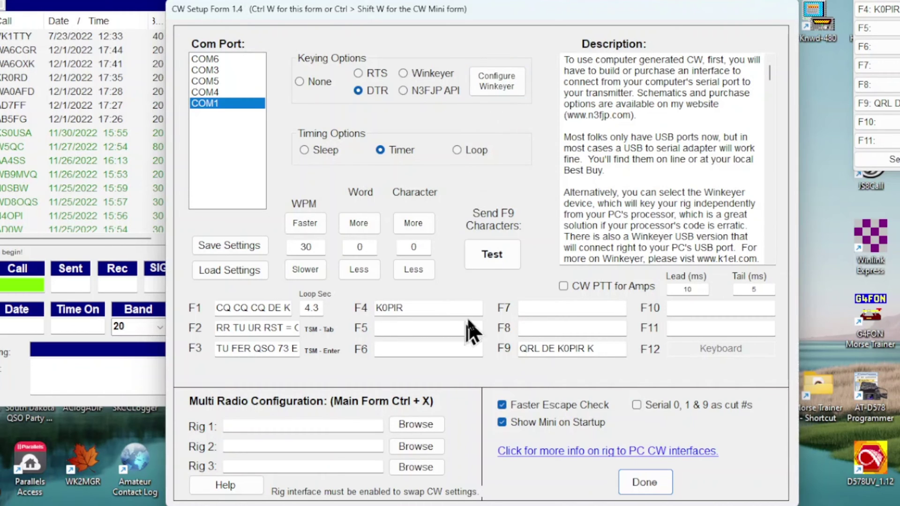
click(650, 488)
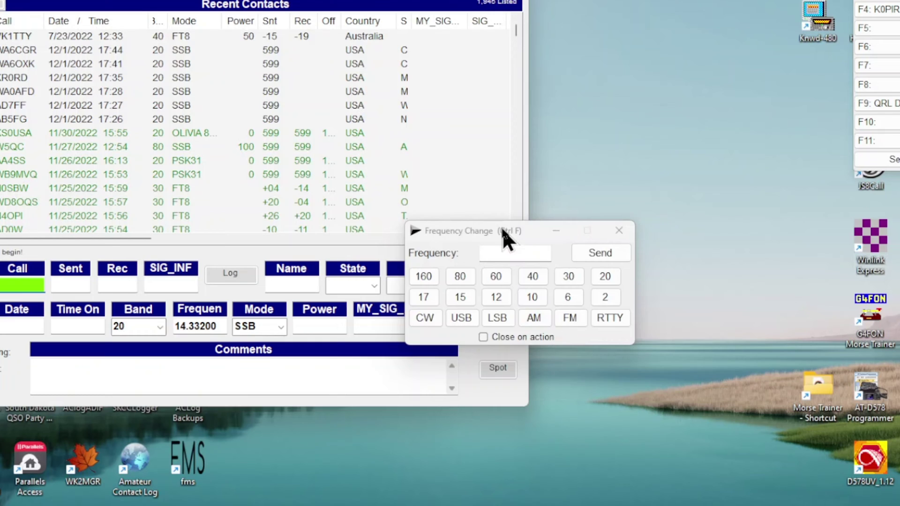
drag(502, 229, 635, 271)
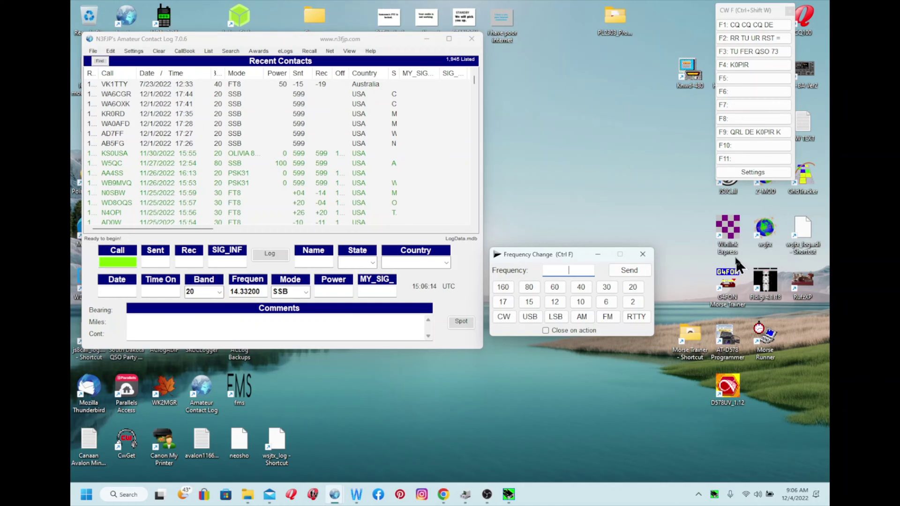
- Launch WSJT-X and set its working frequency to 14.074 MHz (20m)
click(760, 229)
drag(761, 232, 466, 120)
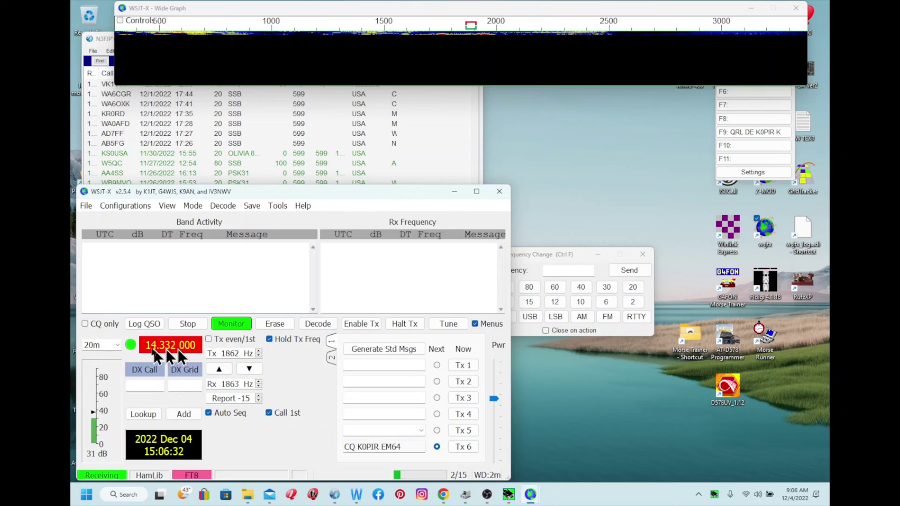
click(118, 345)
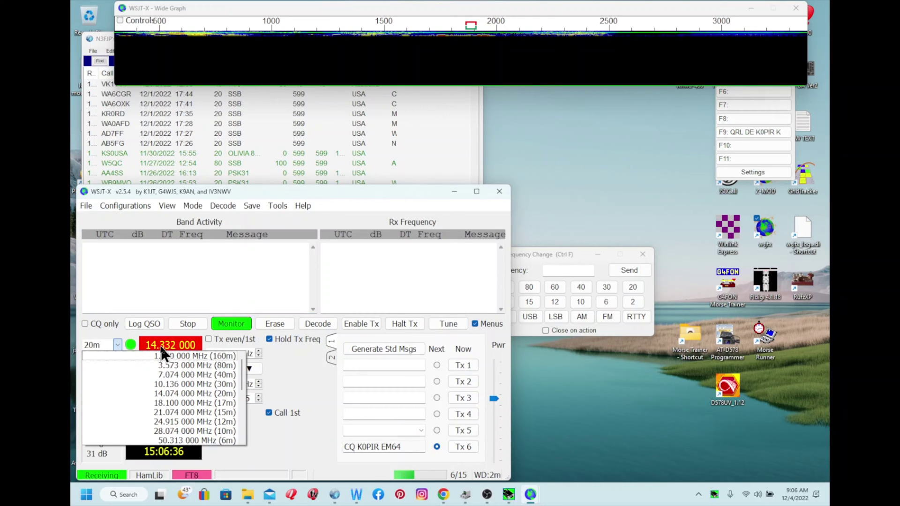
click(163, 397)
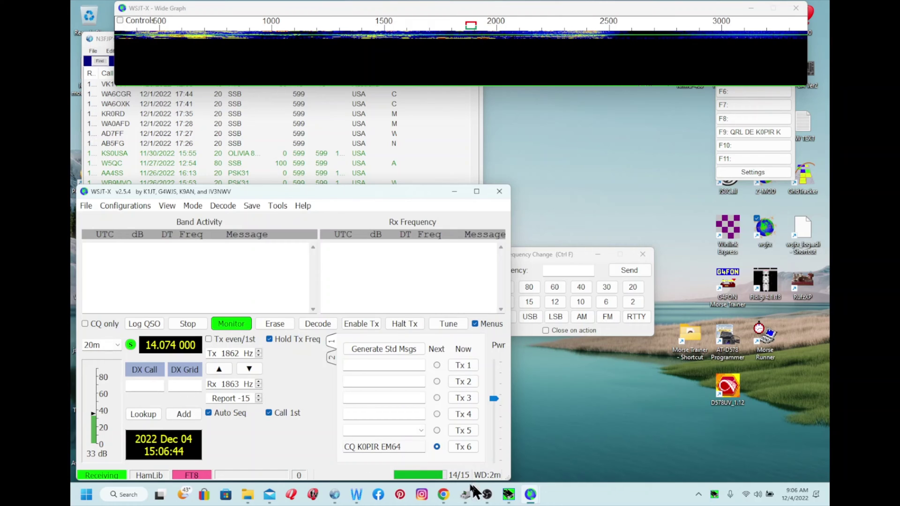
- Switch to wfview and review its radio access and external control settings, including the RigCtld port, leaving the window minimised
click(357, 496)
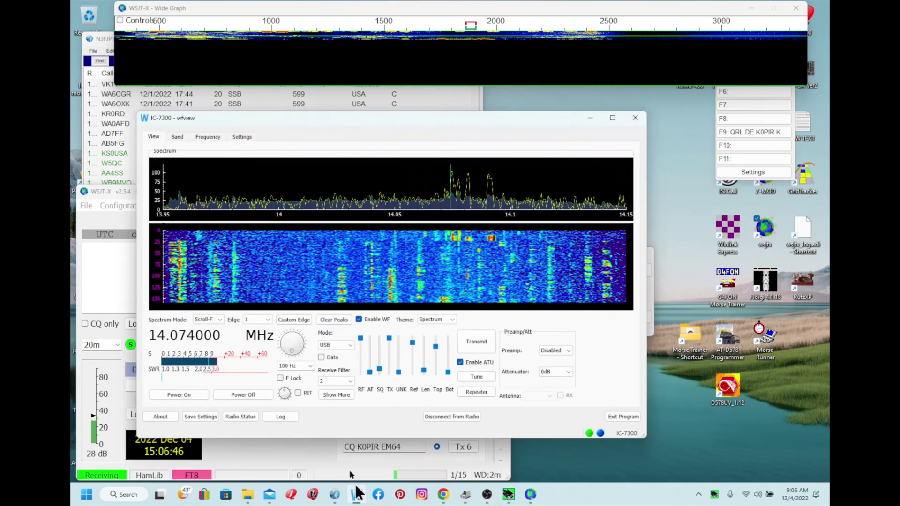
click(241, 136)
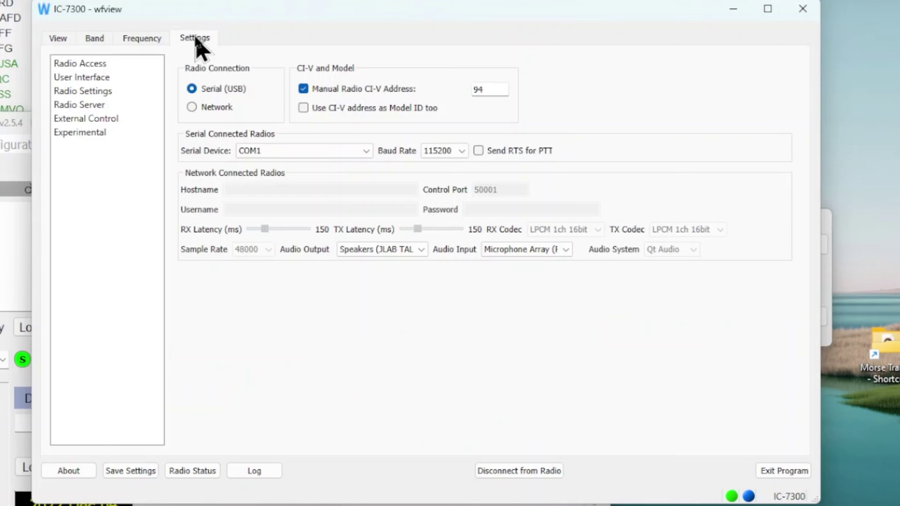
click(109, 126)
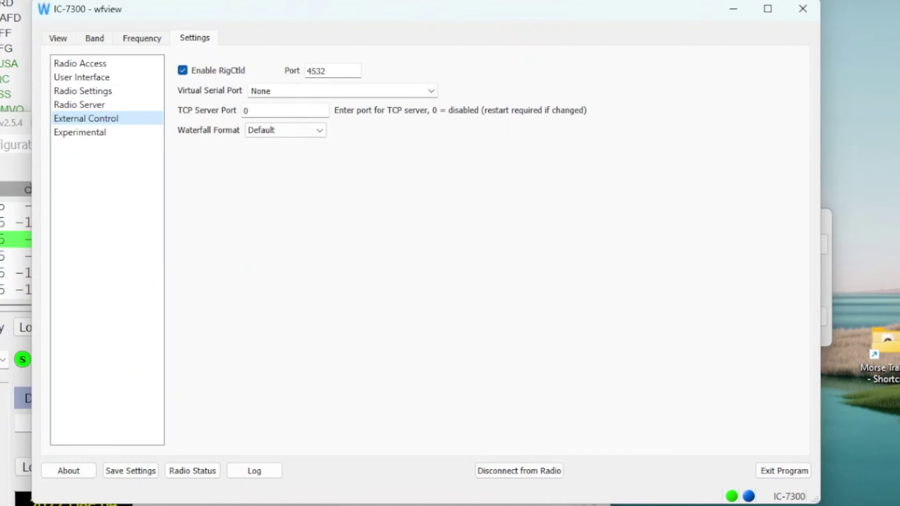
click(61, 39)
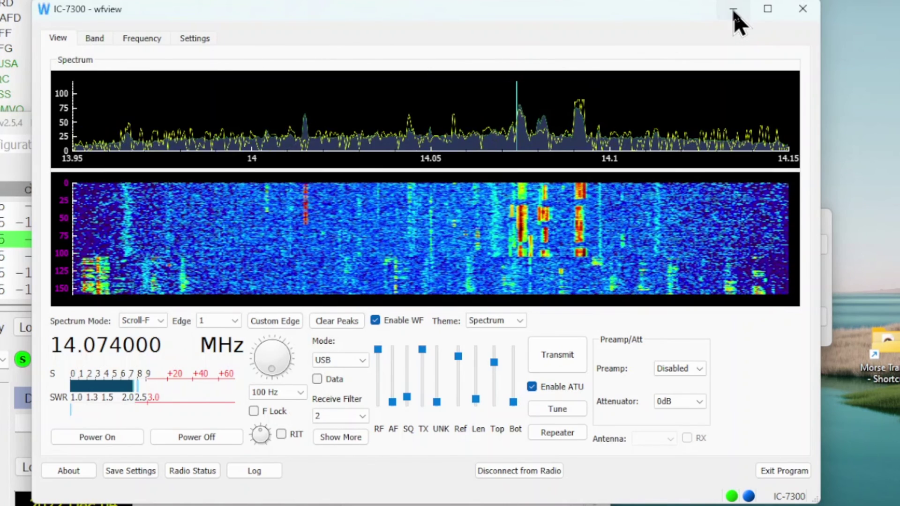
click(734, 11)
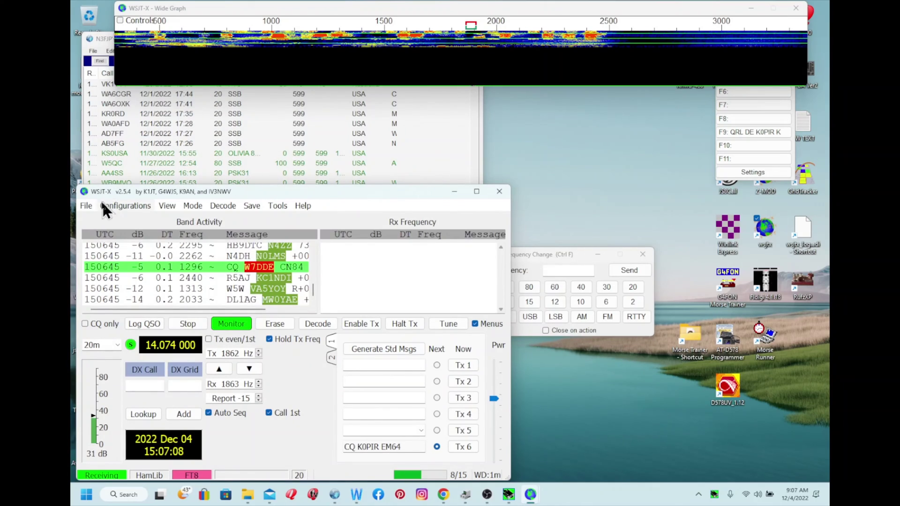
- Review the Radio and Audio settings of WSJT-X, including the Hamlib NET rigctl connection and sound card devices
click(88, 204)
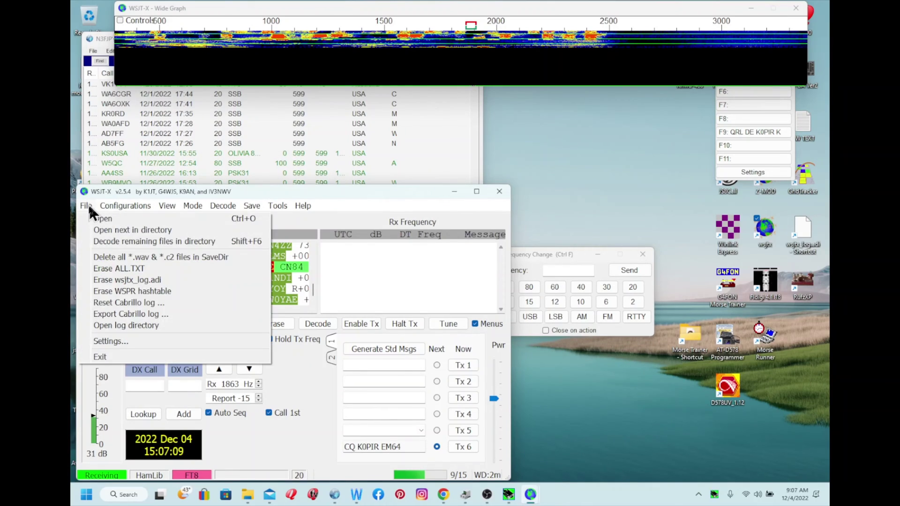
click(90, 342)
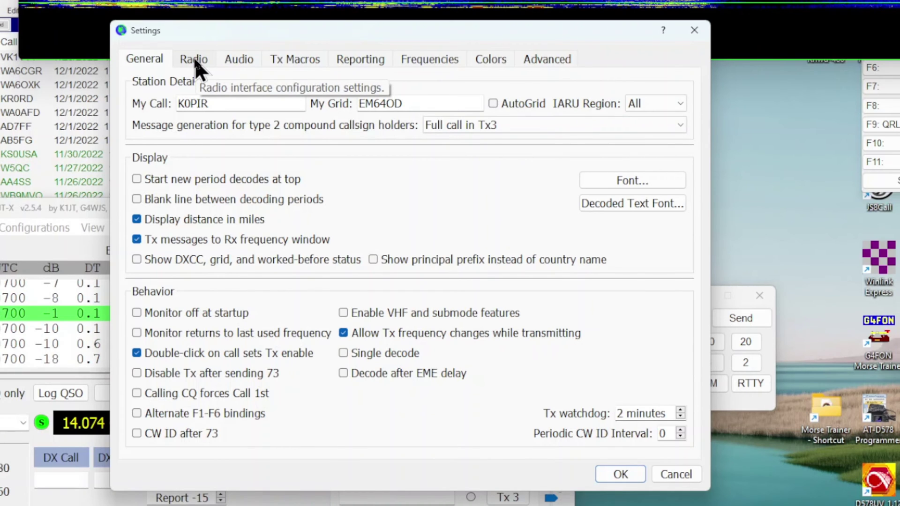
click(194, 59)
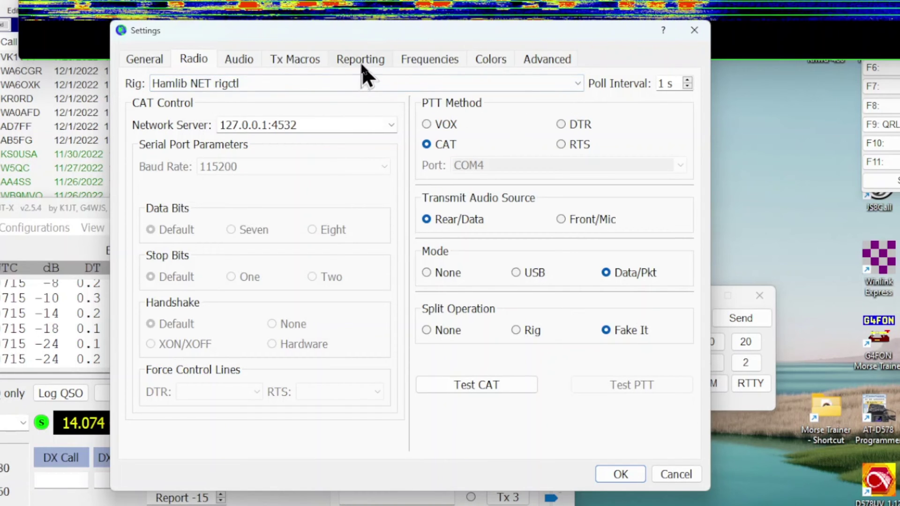
click(242, 60)
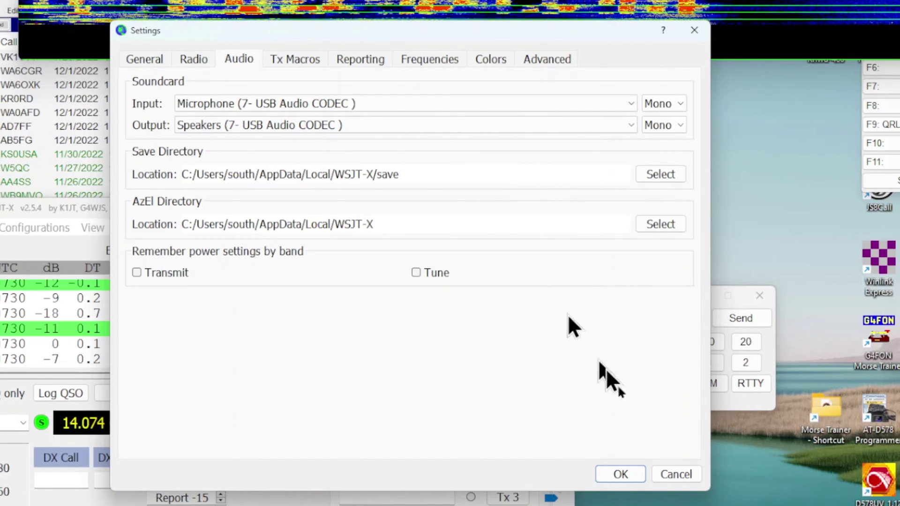
click(626, 472)
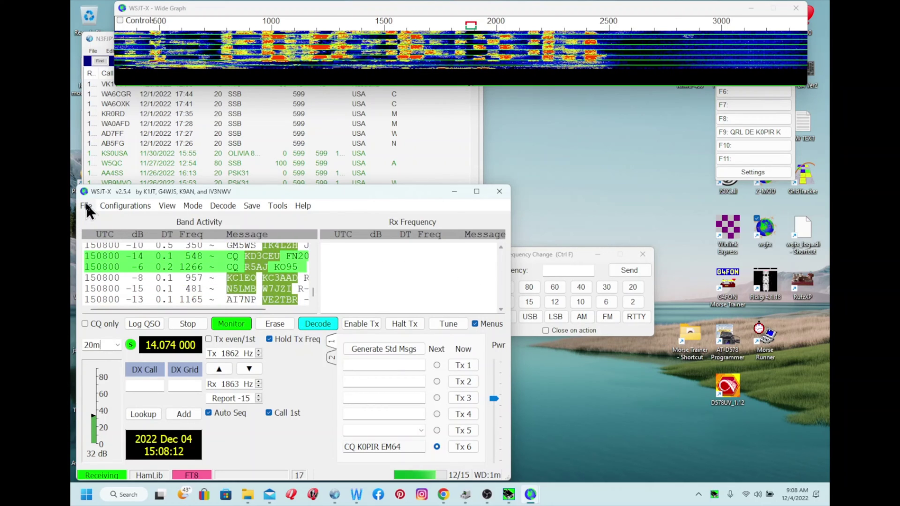
- Exit WSJT-X
mouse_move(477, 499)
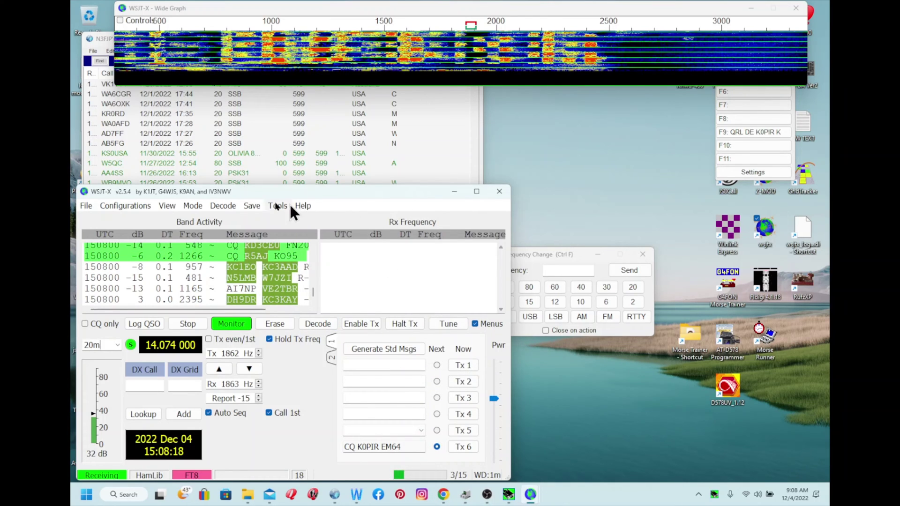
click(86, 206)
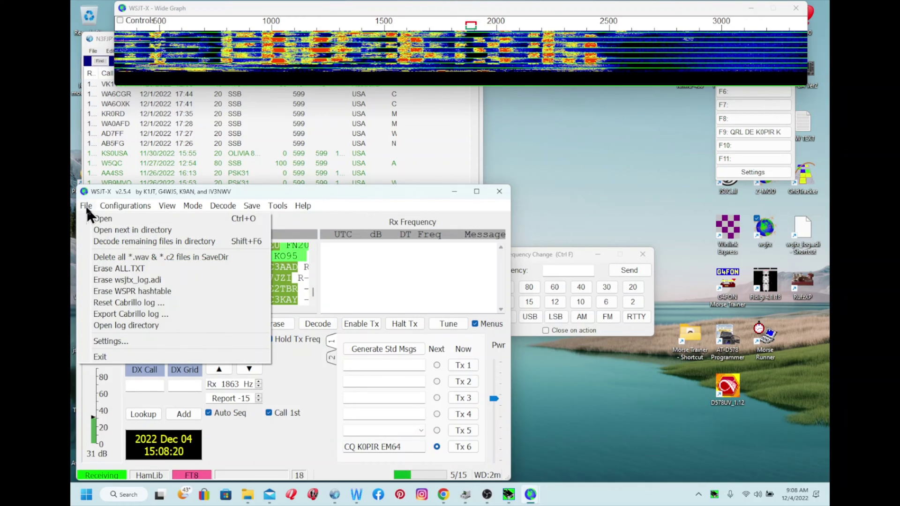
click(94, 359)
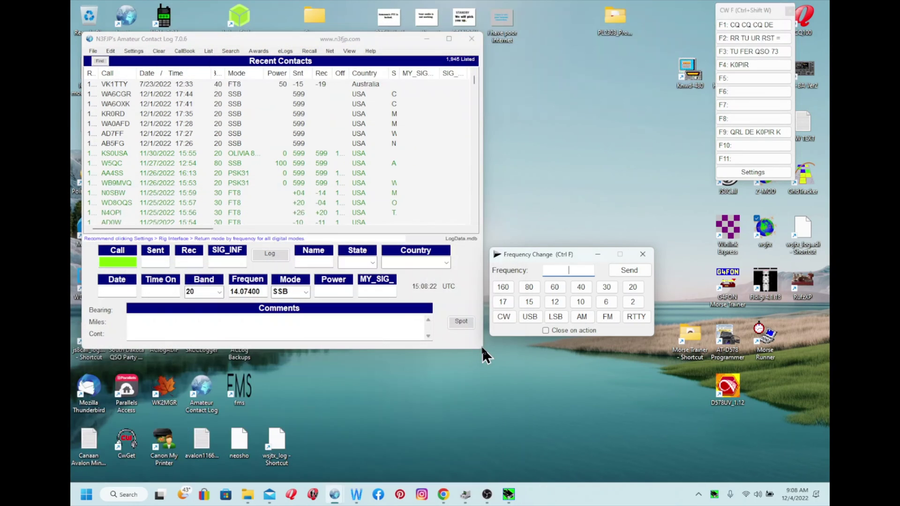
- Launch Fldigi 4.1.18 and bring the N3FJP contact log in front of it
double_click(773, 295)
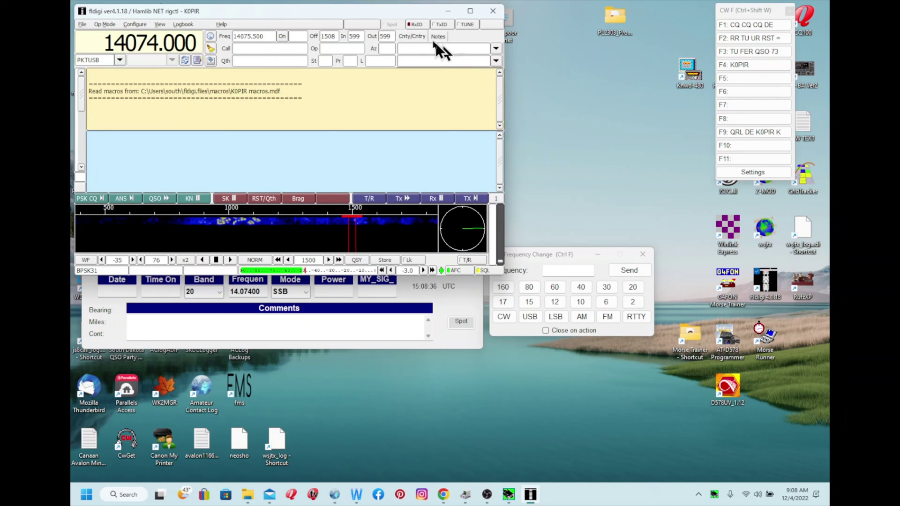
click(463, 297)
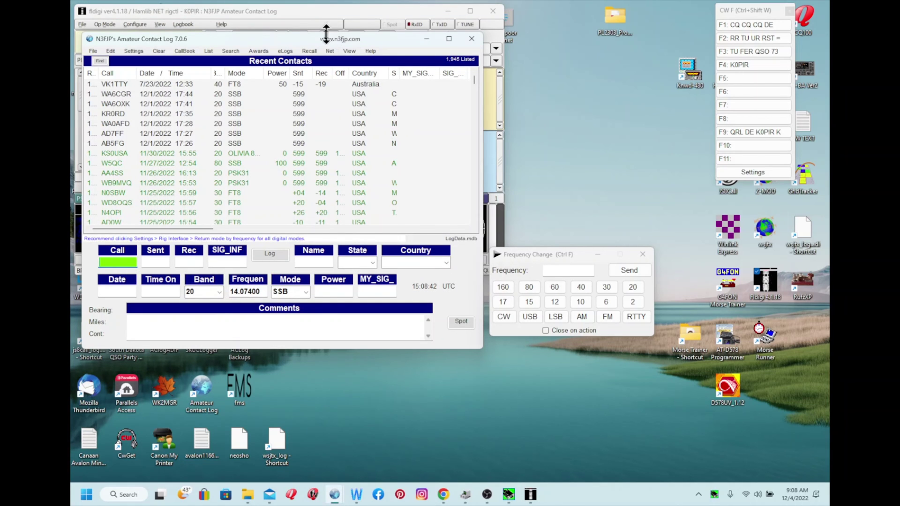
- Move the contact log window clear of Fldigi and close the Frequency Change and CW macro windows
drag(326, 34, 745, 148)
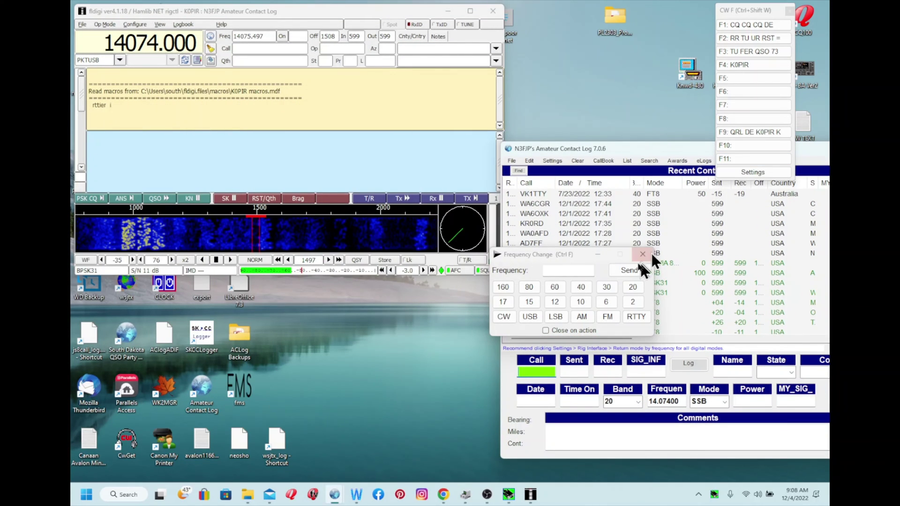
click(642, 256)
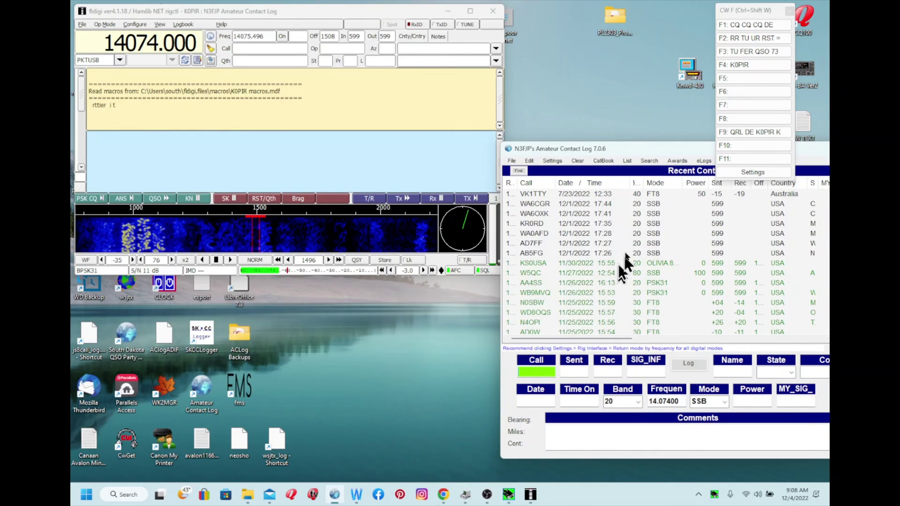
click(789, 12)
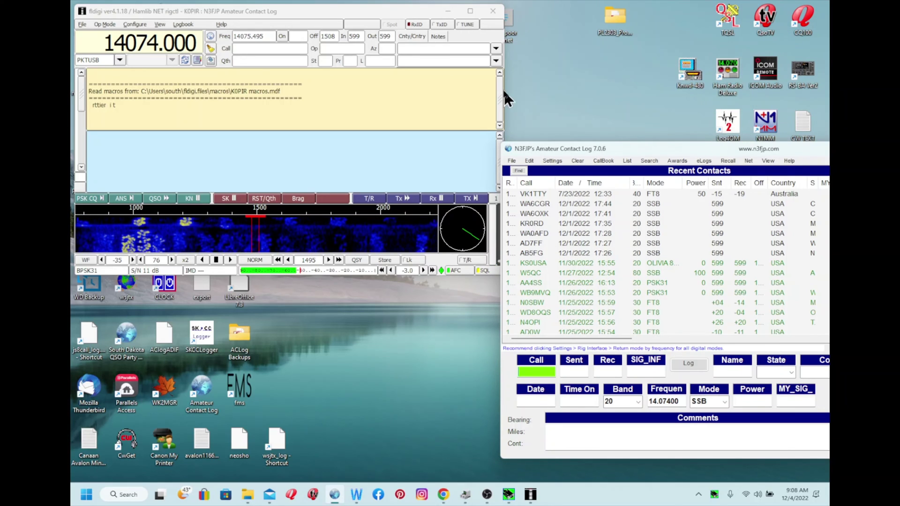
- Open Fldigi's configuration and review the N3FJP logs settings, including the address, port and connection options
click(136, 25)
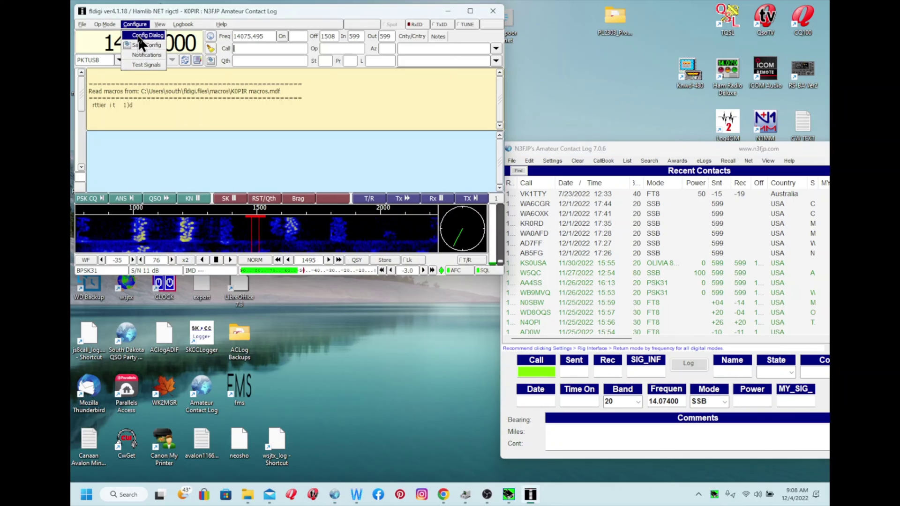
click(137, 33)
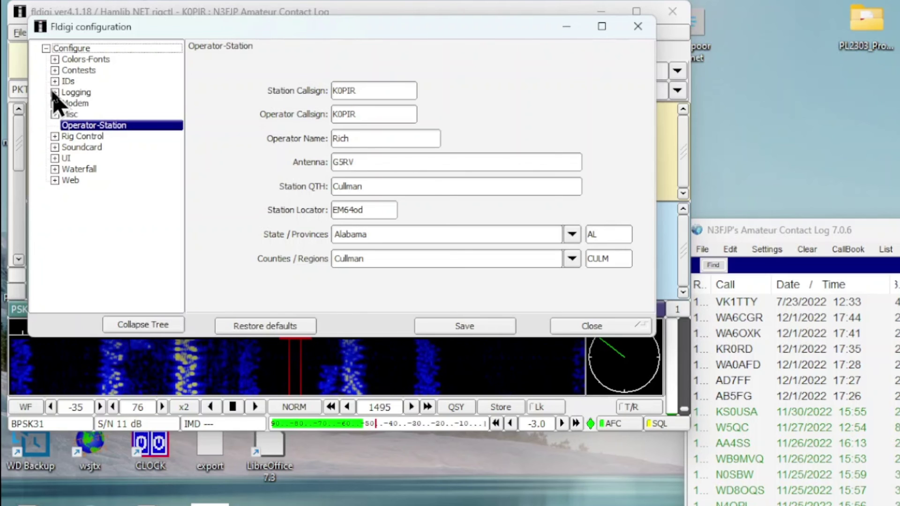
click(54, 93)
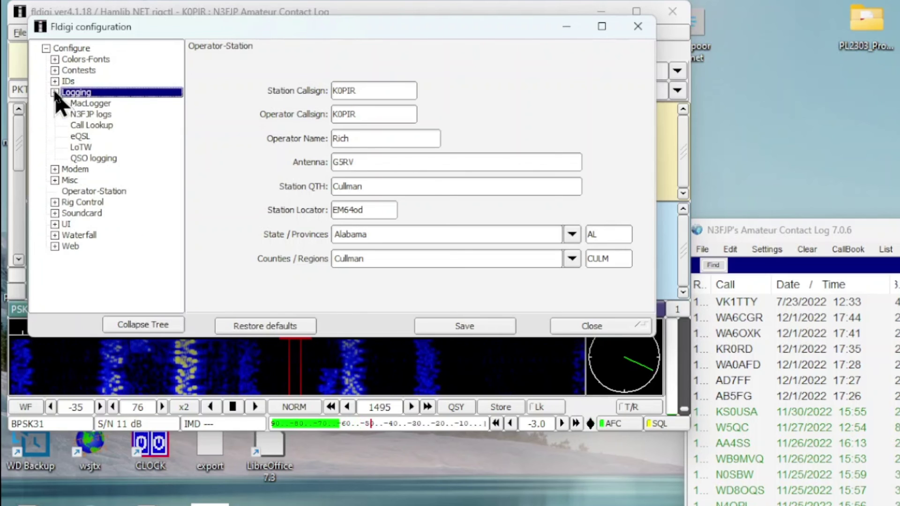
click(90, 115)
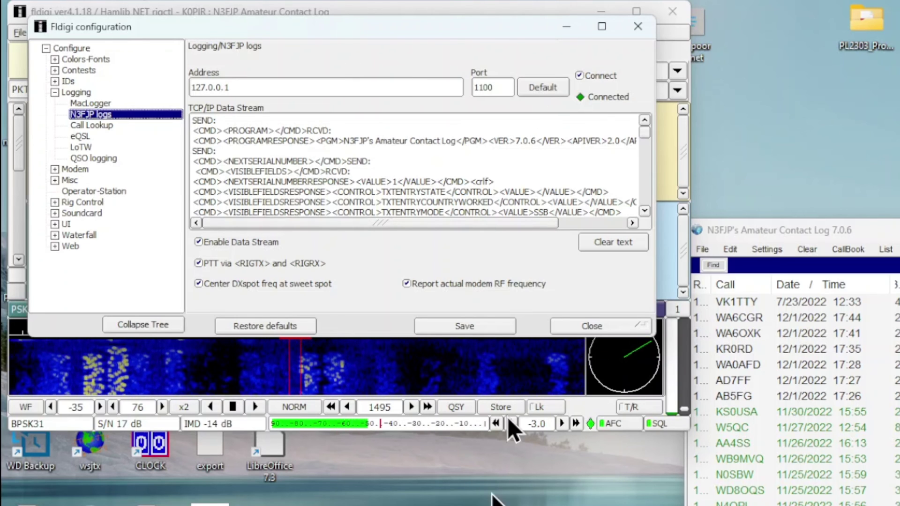
- Review the Application Program Interface settings of the N3FJP contact log, including the TCP server port, and close them
click(762, 248)
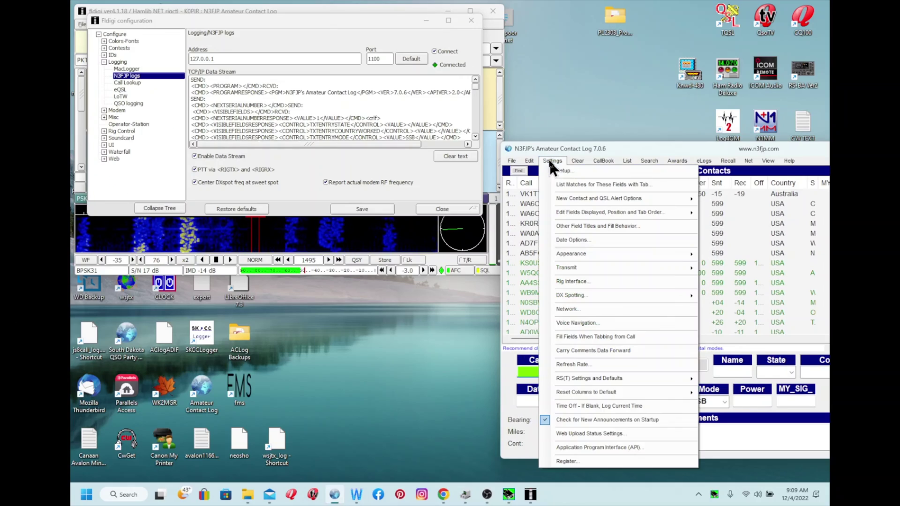
click(578, 448)
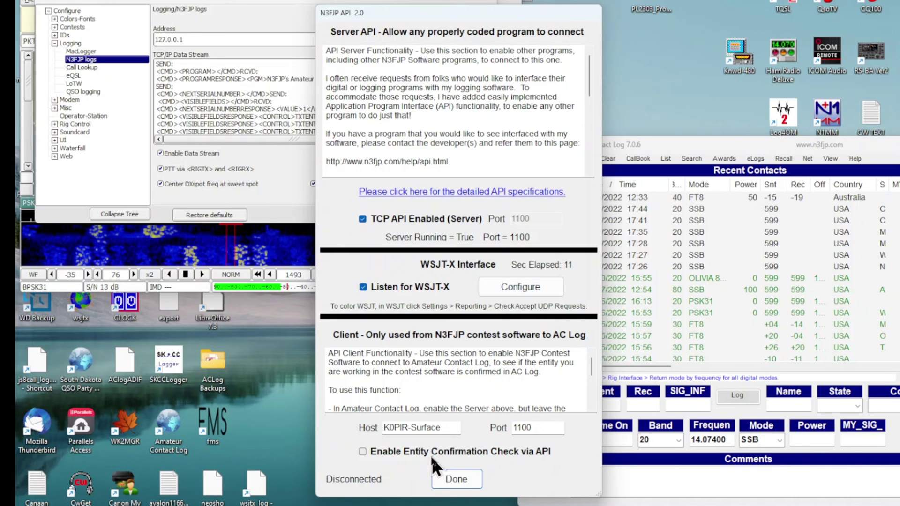
click(455, 476)
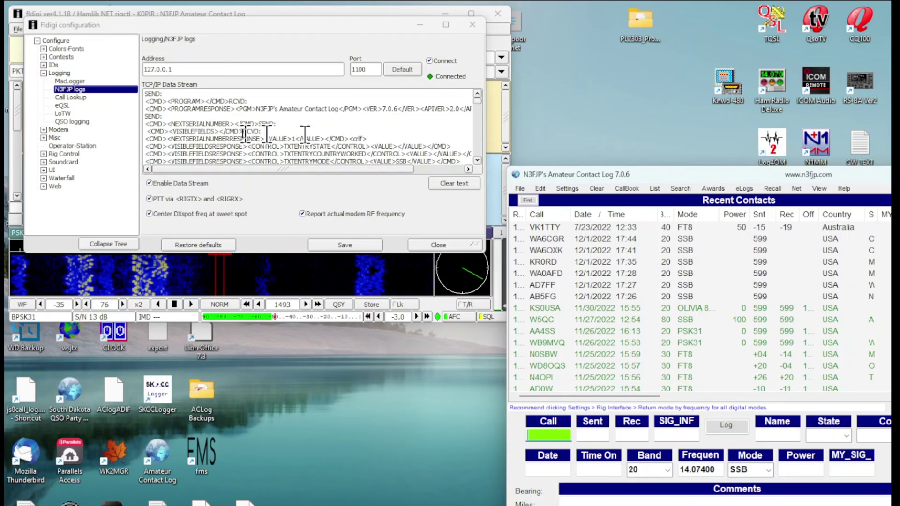
- Review Fldigi's Hamlib rig control settings and place the configuration window beneath the main Fldigi window
click(44, 153)
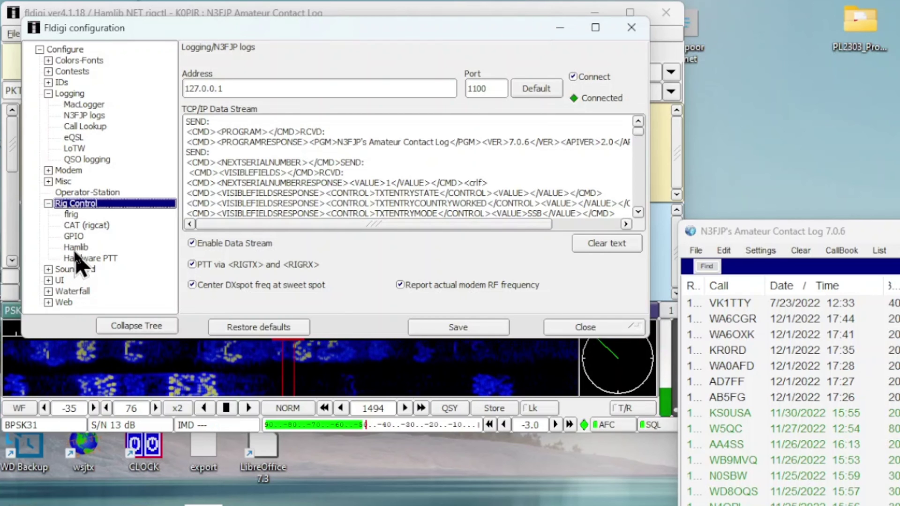
click(76, 248)
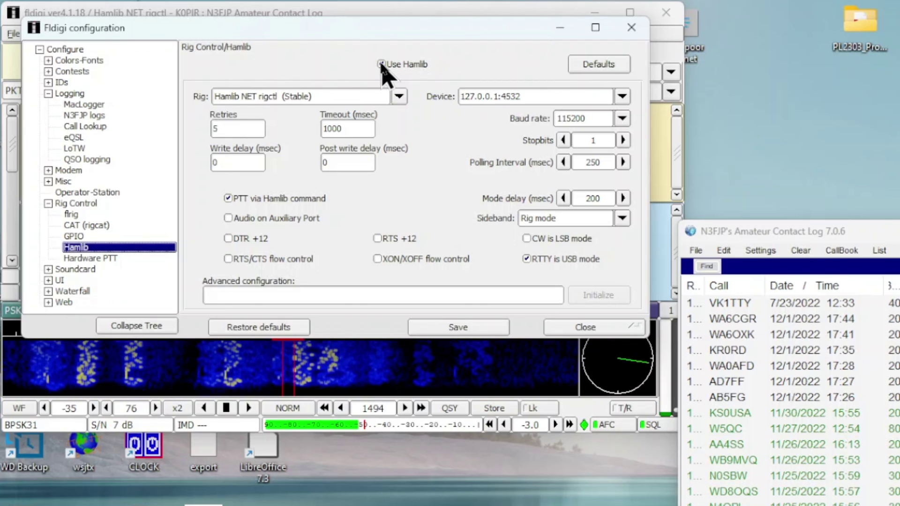
click(381, 63)
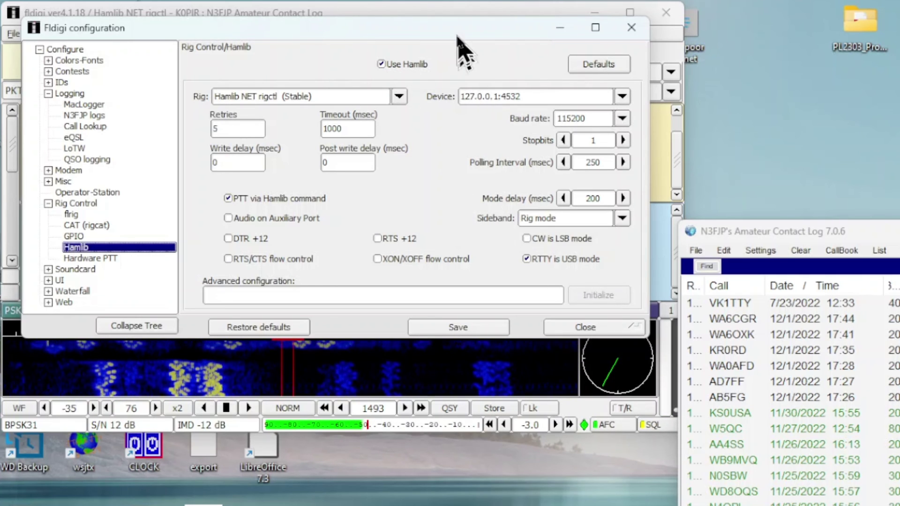
drag(458, 30, 604, 330)
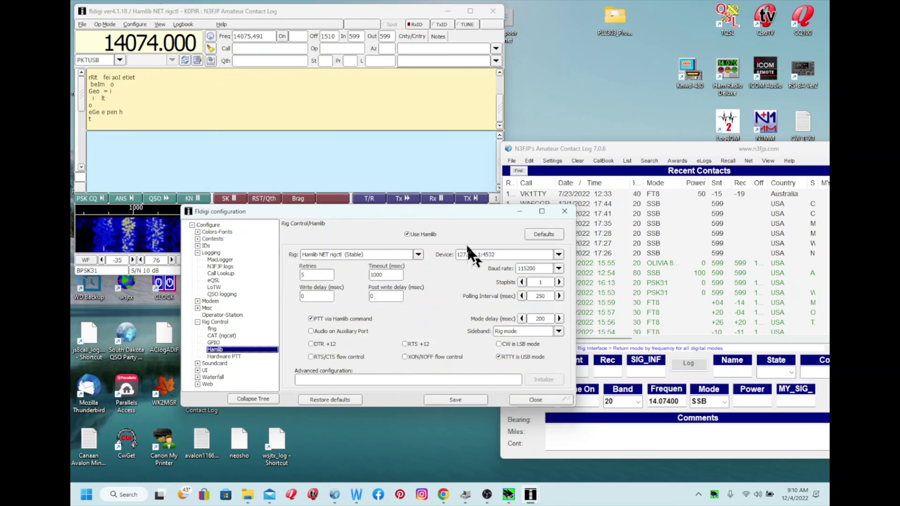
drag(461, 220, 381, 279)
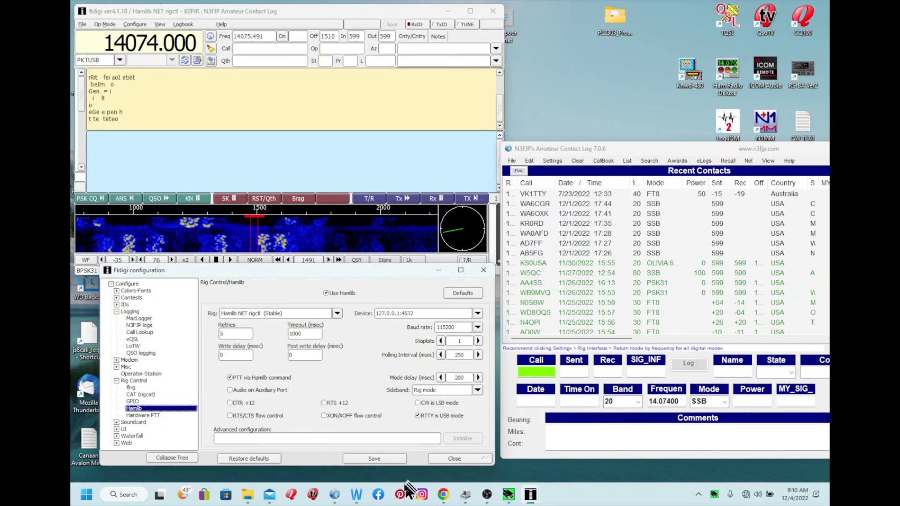
- Switch the radio to the 20m band in wfview and bring Fldigi and the contact log forward to compare frequencies
click(356, 496)
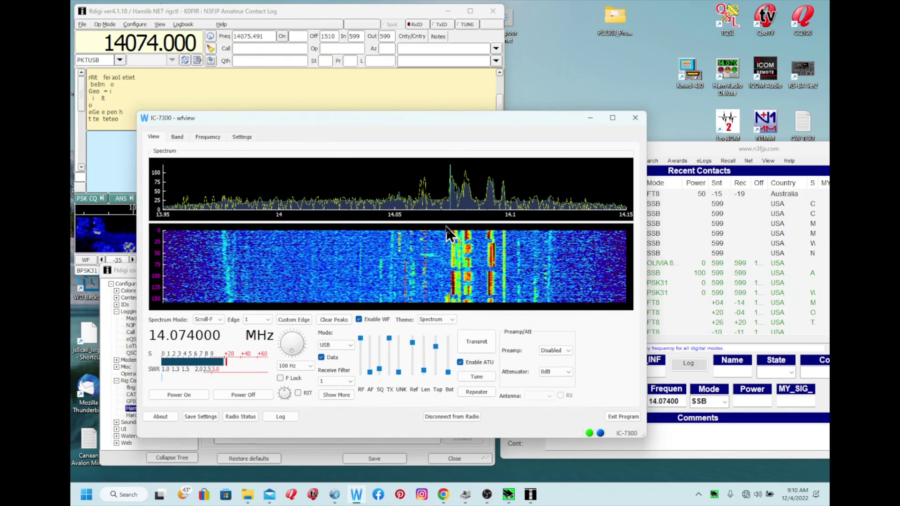
click(491, 99)
click(534, 126)
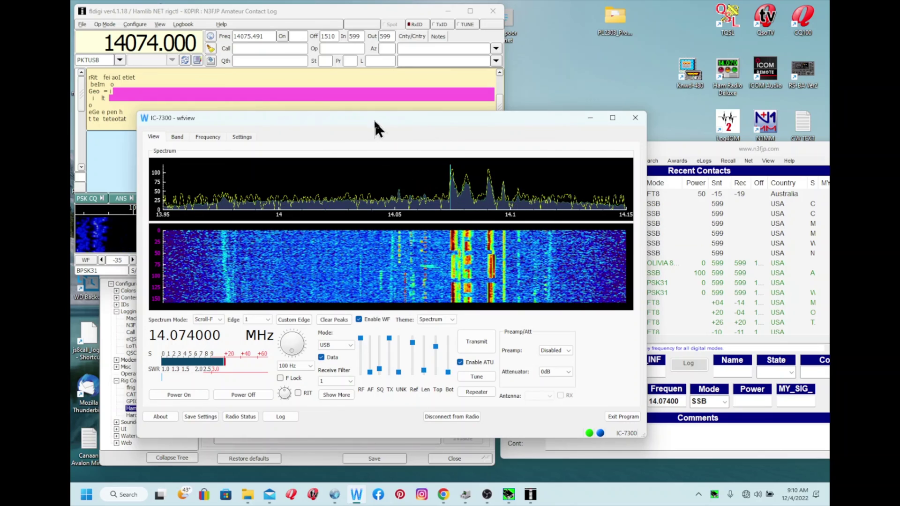
click(207, 136)
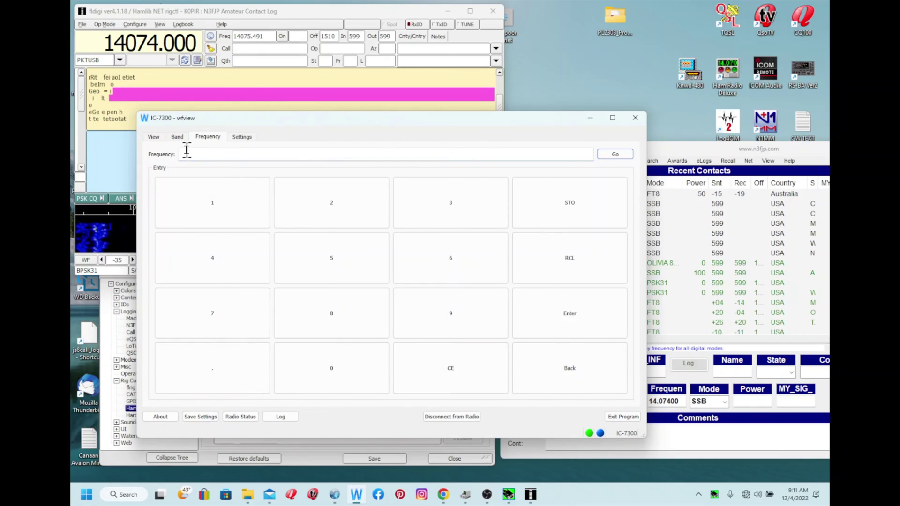
click(177, 137)
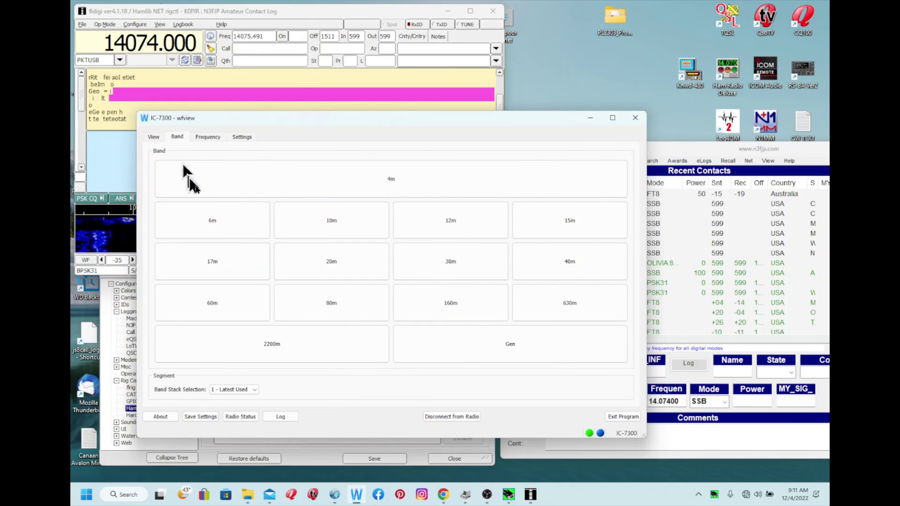
click(315, 262)
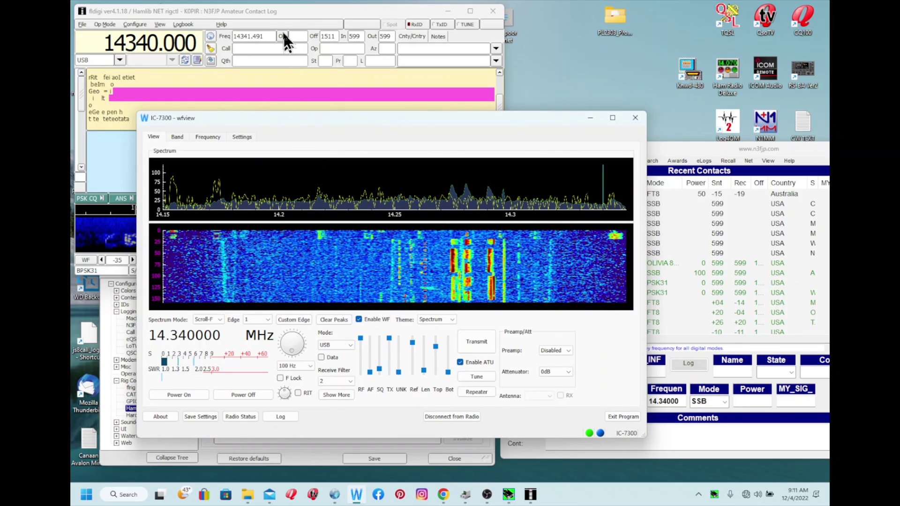
click(304, 9)
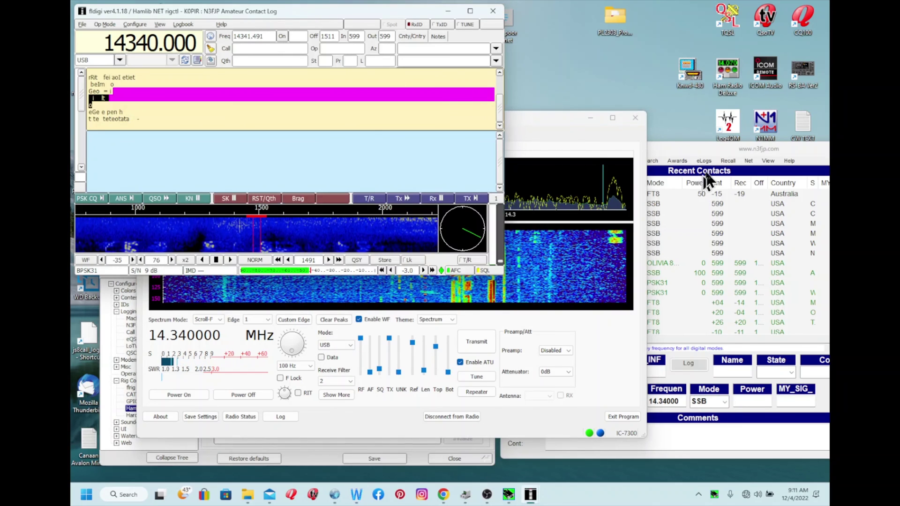
click(700, 145)
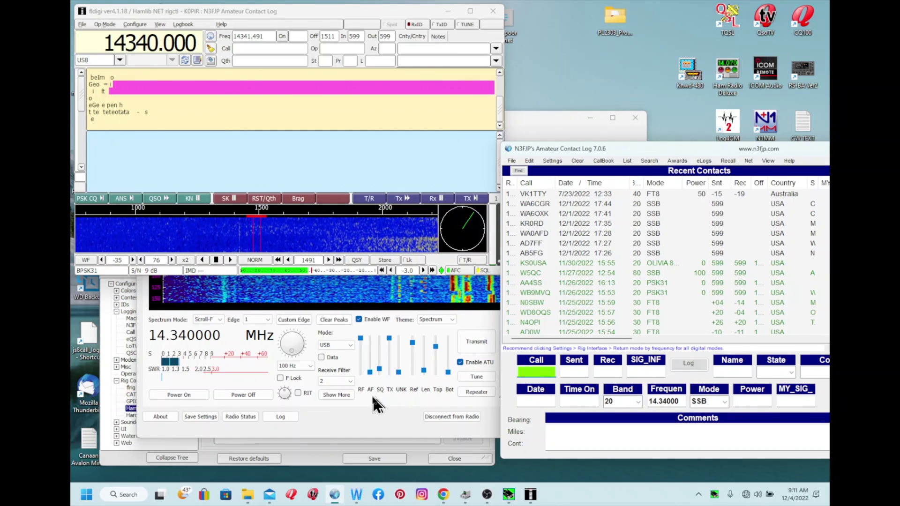
- Review the soundcard capture and playback devices in Fldigi's configuration and close the configuration window
click(321, 453)
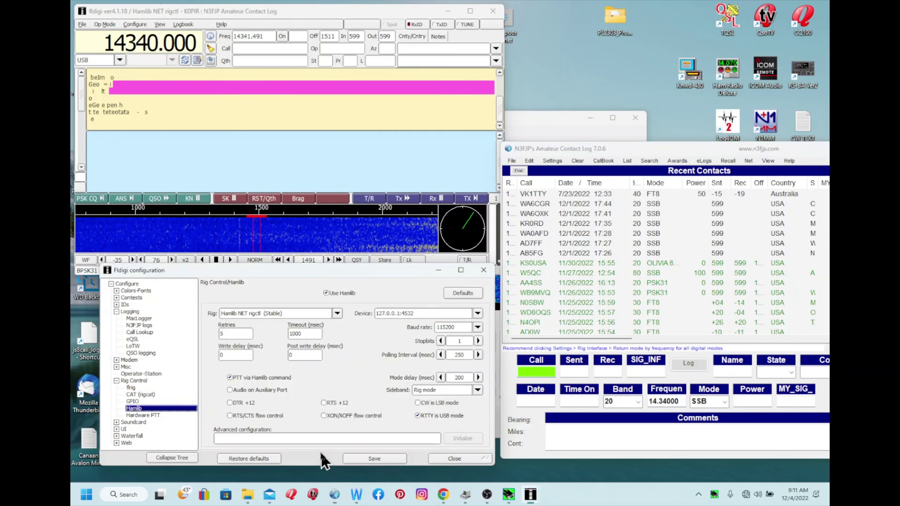
click(117, 422)
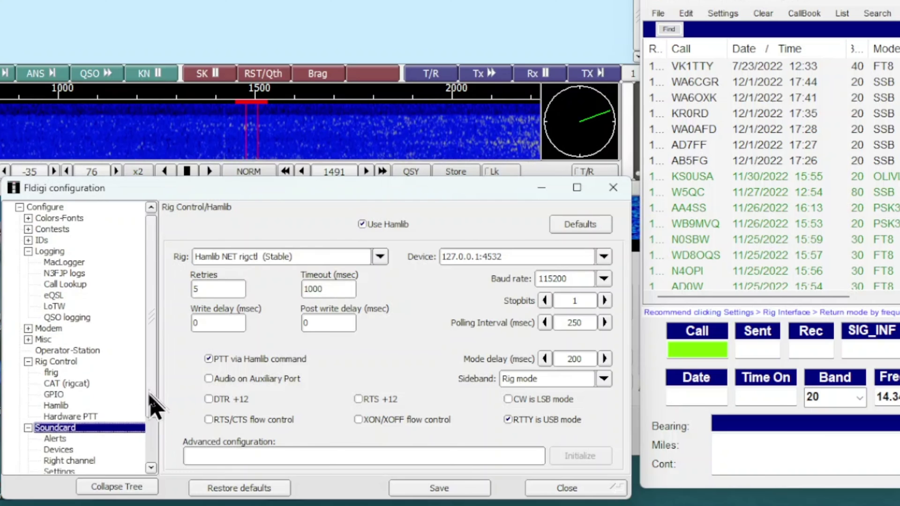
scroll(150, 417, down, 2)
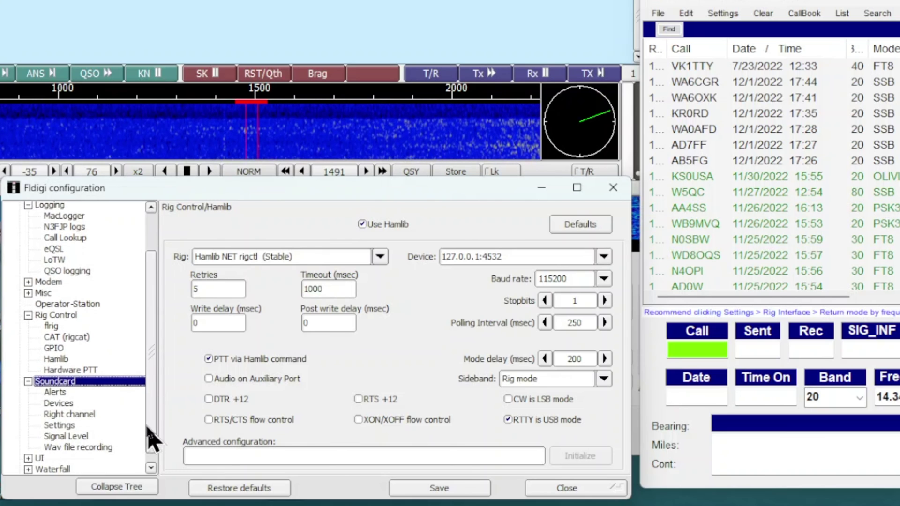
click(58, 404)
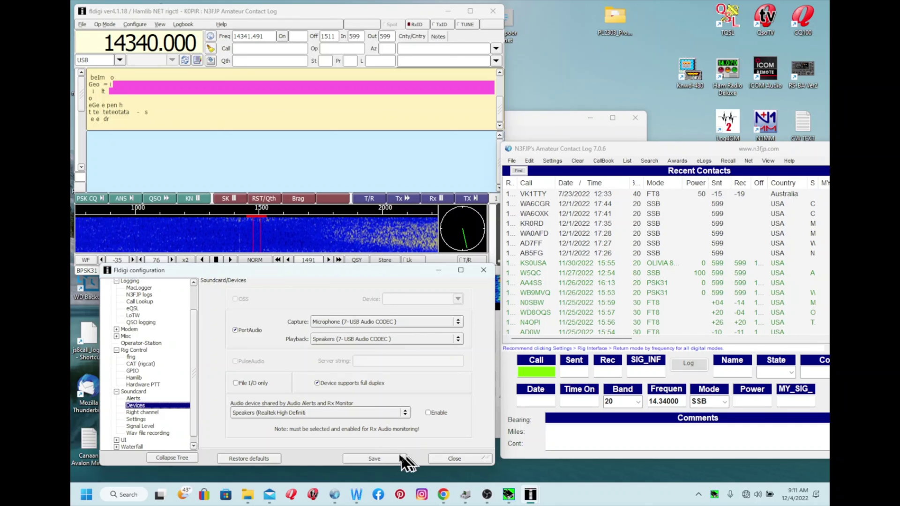
click(567, 488)
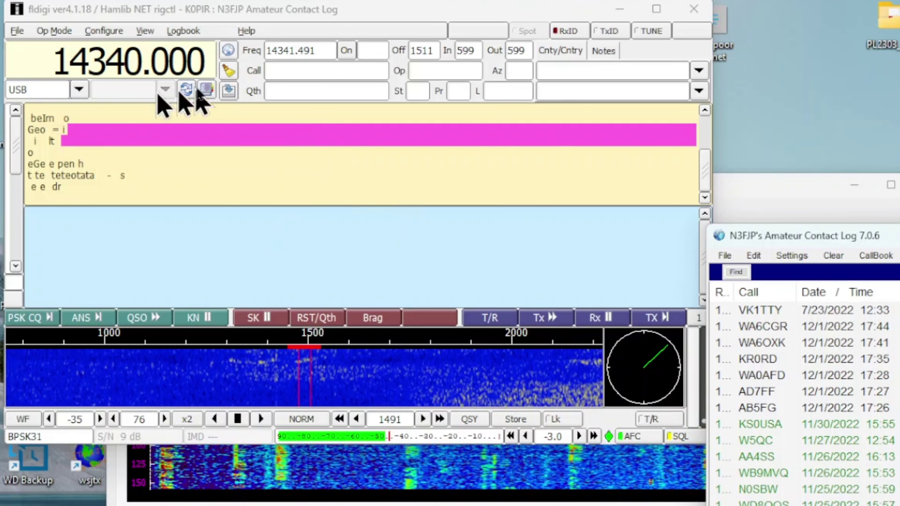
- Tune Fldigi to the stored 14070.000 USB BPSK31 entry in its frequency list
click(206, 90)
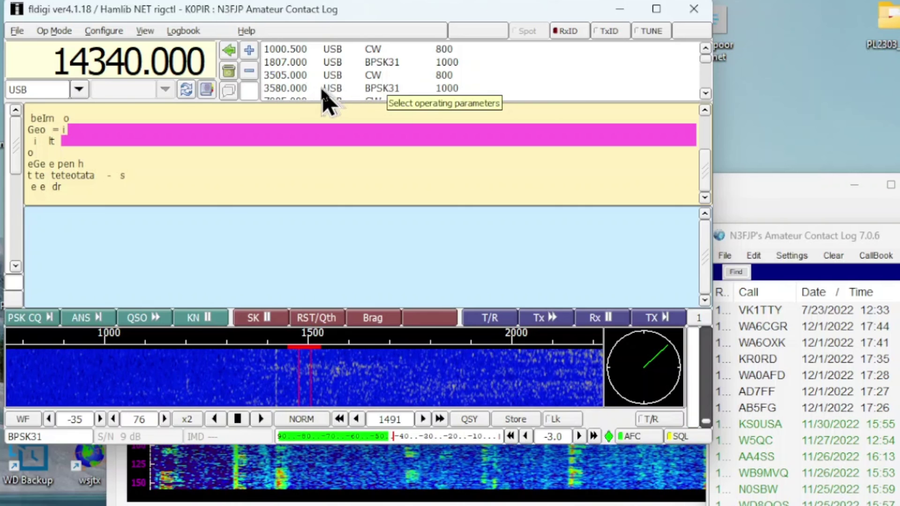
scroll(333, 96, down, 1)
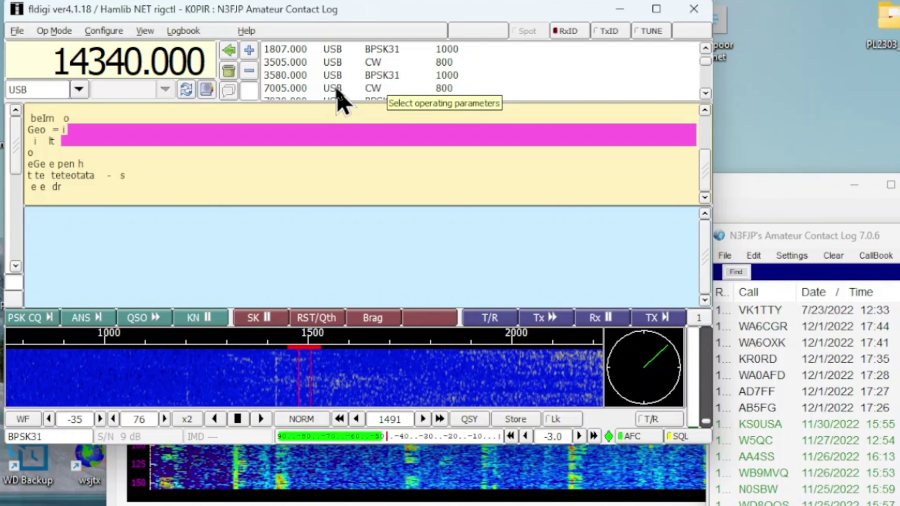
scroll(300, 96, down, 3)
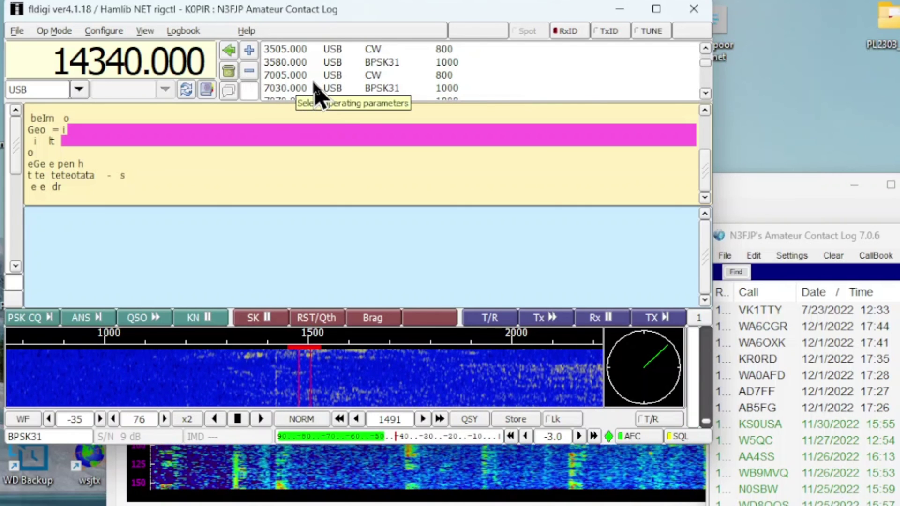
scroll(315, 89, down, 1)
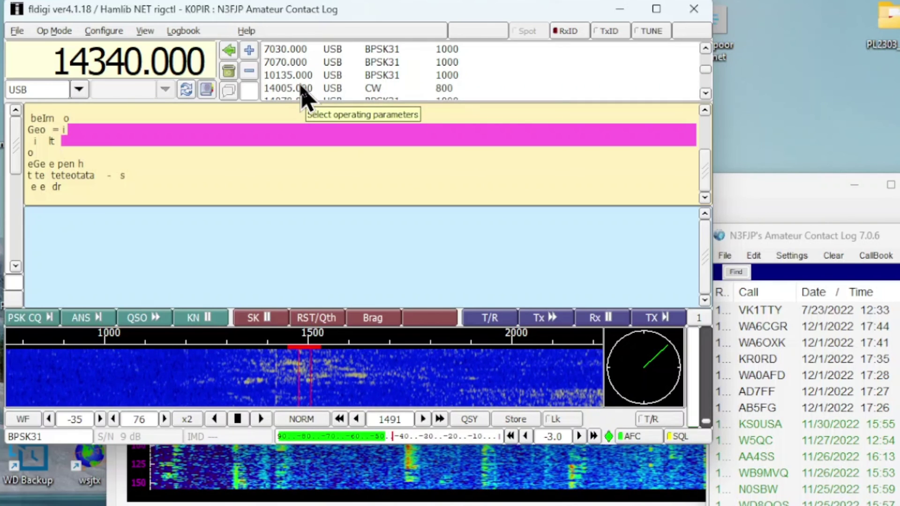
scroll(302, 94, down, 1)
click(296, 89)
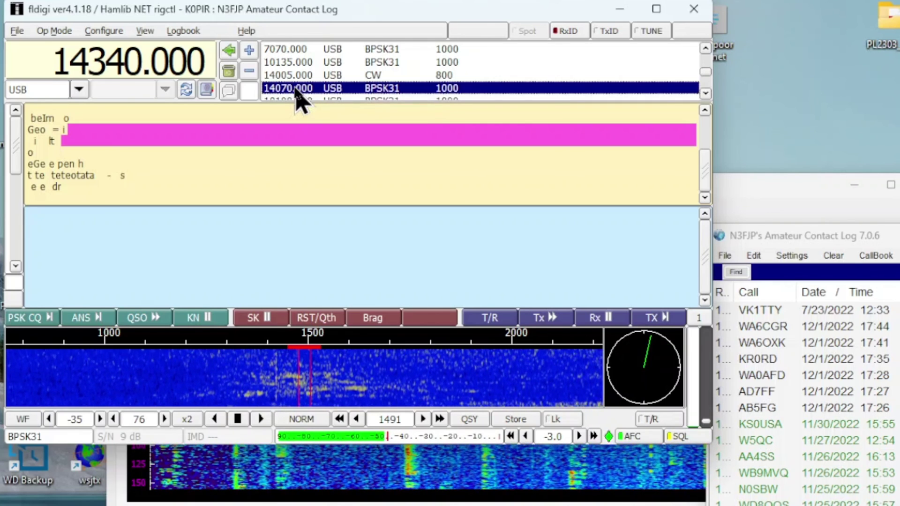
double_click(295, 90)
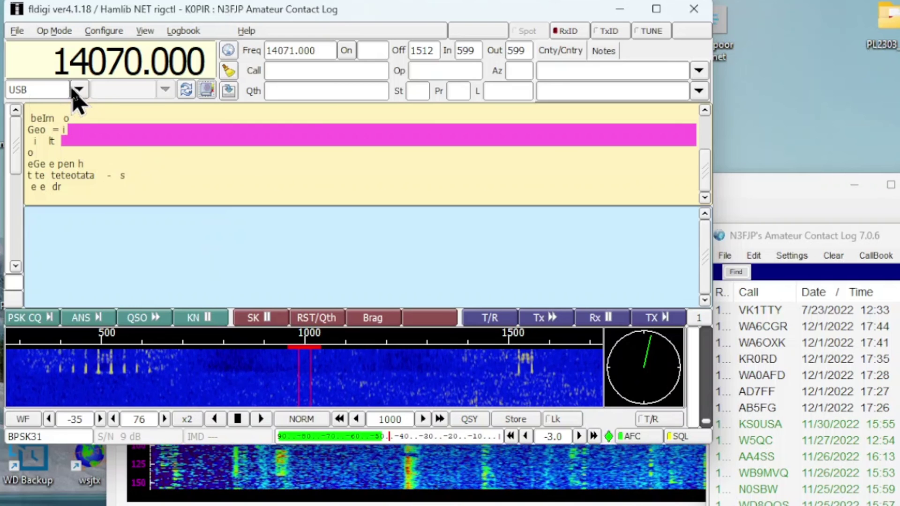
- Set Fldigi's rig mode to PKTUSB and bring the contact log forward so it partly overlaps Fldigi
drag(236, 16, 298, 32)
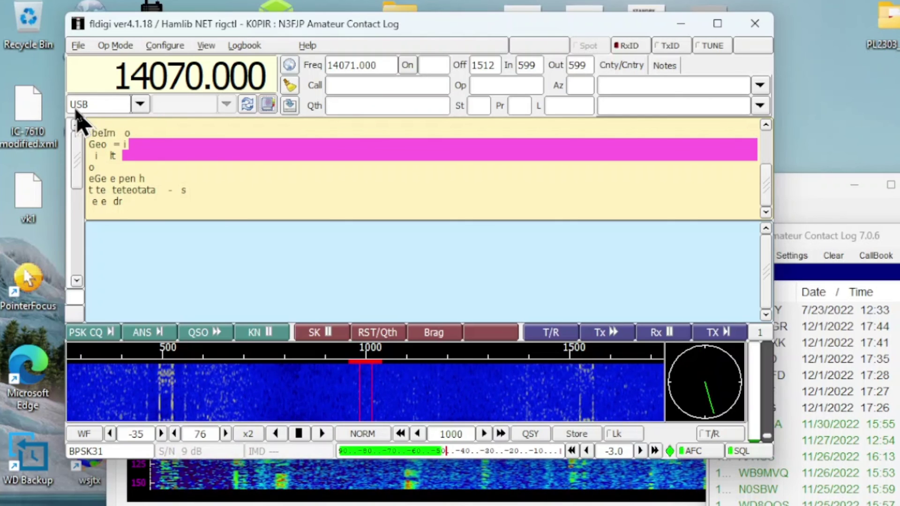
click(138, 105)
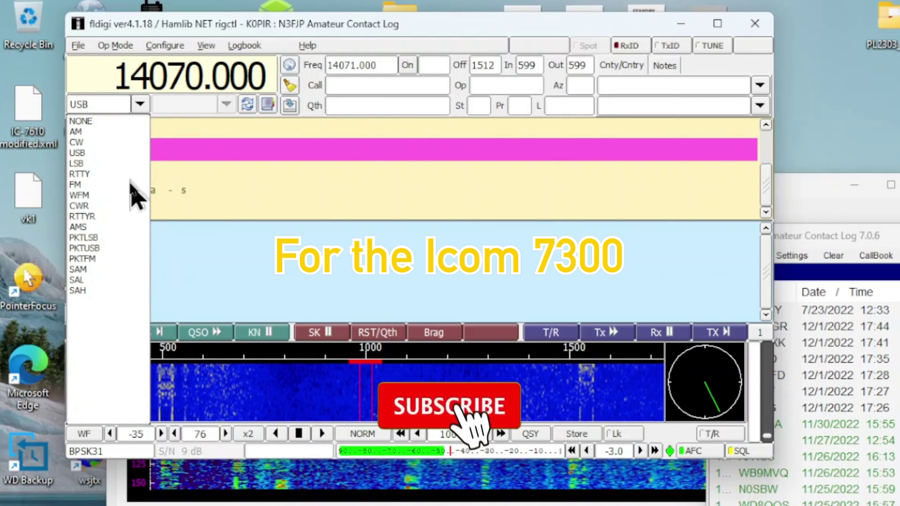
click(90, 249)
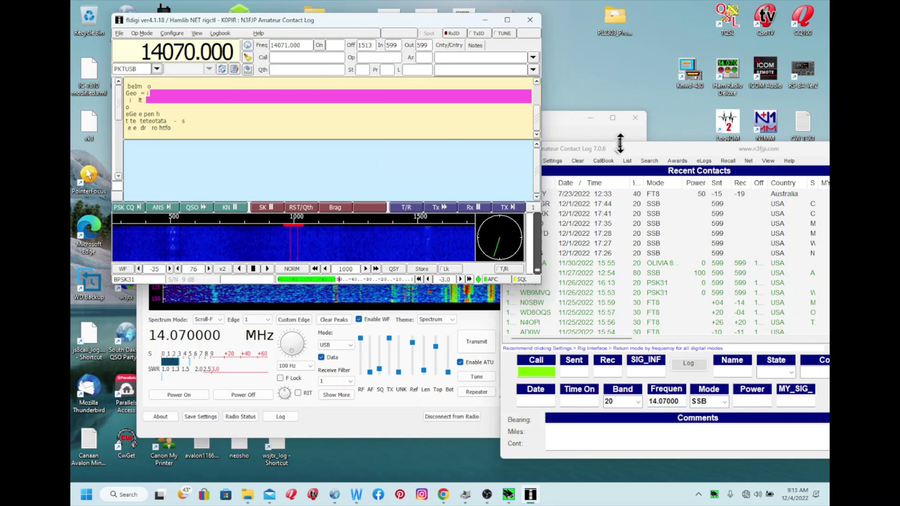
drag(628, 149, 562, 136)
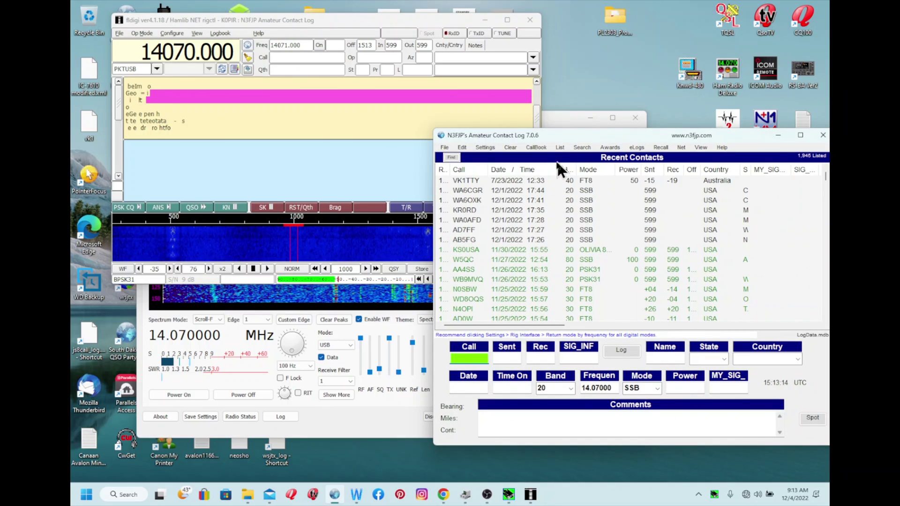